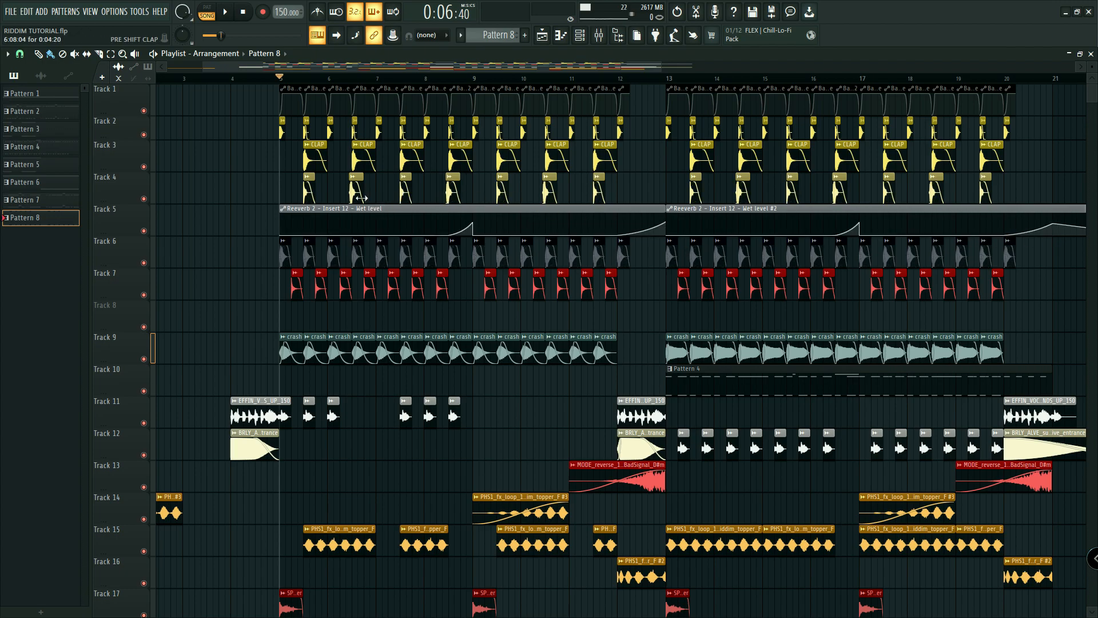
# Step: Solo Track 2, re-enable Tracks 3 and 4 alongside it, and play the kick and clap layers together
pyautogui.rightClick(144, 135)
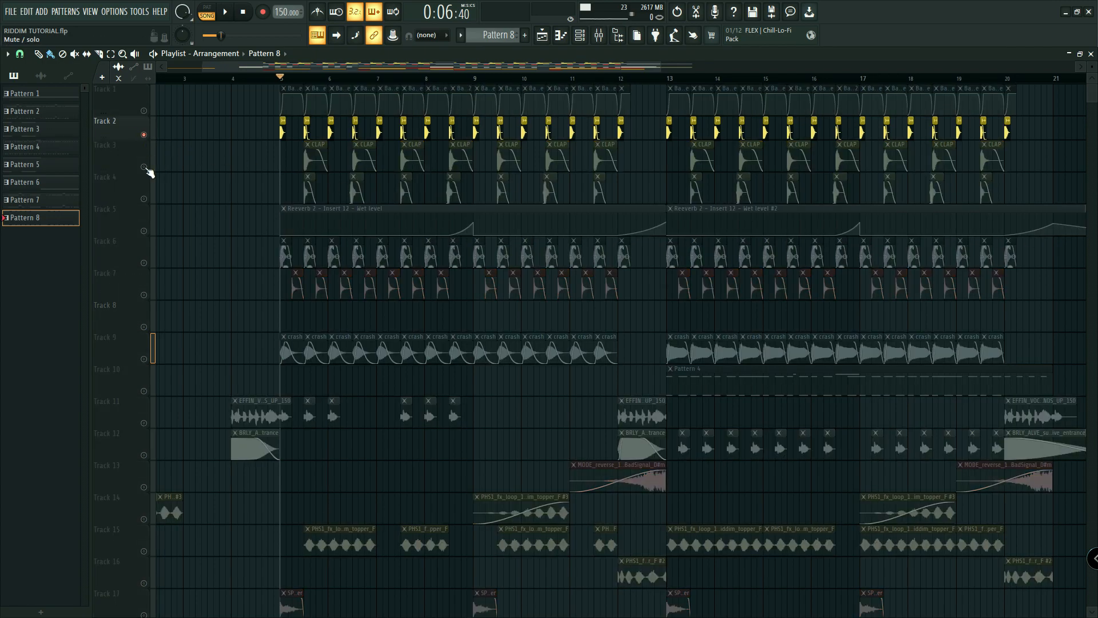
pyautogui.click(144, 166)
pyautogui.click(143, 199)
pyautogui.press('space')
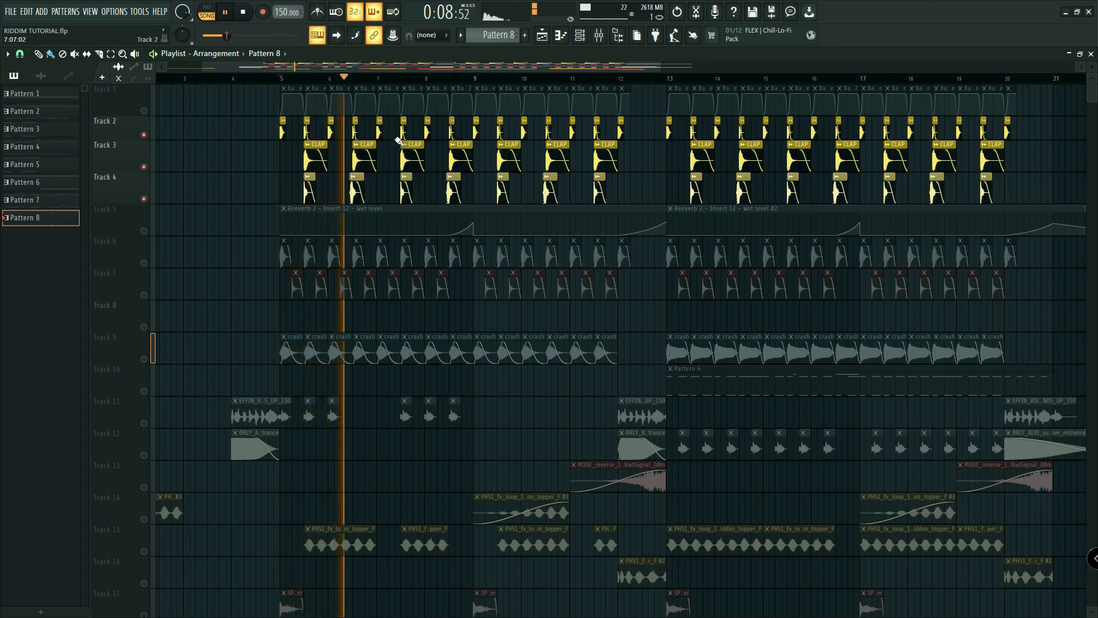
pyautogui.press('space')
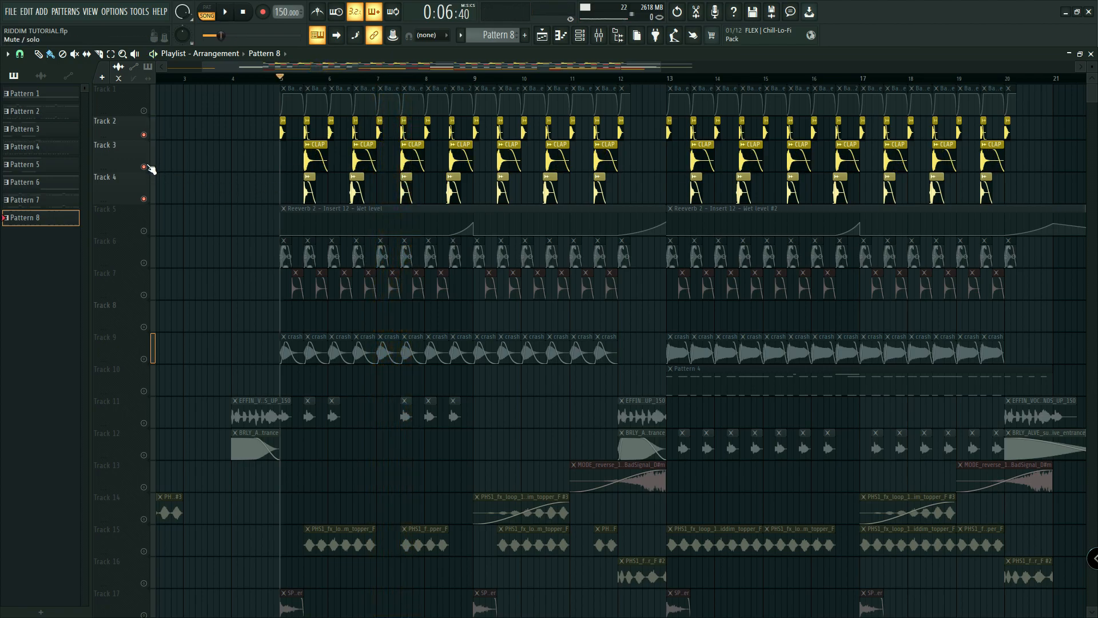
# Step: Solo Track 3 and Track 4 in turn, and play the Track 4 pre-shift clap from just after bar 6
pyautogui.rightClick(143, 167)
pyautogui.click(306, 77)
pyautogui.rightClick(146, 195)
pyautogui.click(171, 197)
pyautogui.rightClick(145, 199)
pyautogui.click(350, 79)
pyautogui.press('space')
pyautogui.press('space')
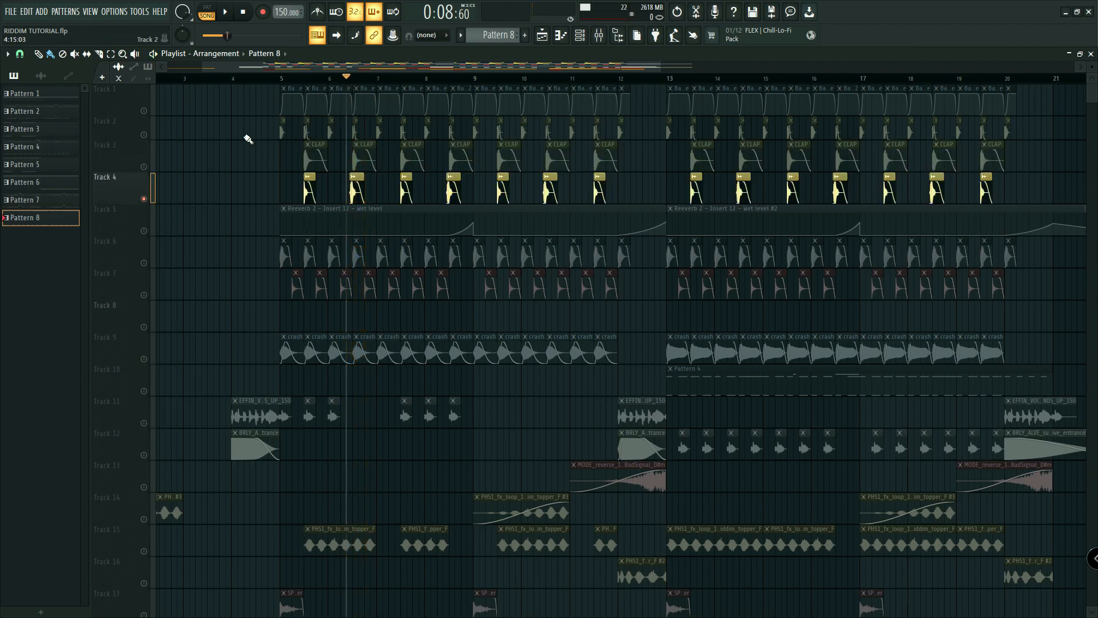
# Step: Solo the kick on Track 2 and play it from bar 5
pyautogui.rightClick(141, 134)
pyautogui.press('Escape')
pyautogui.rightClick(143, 134)
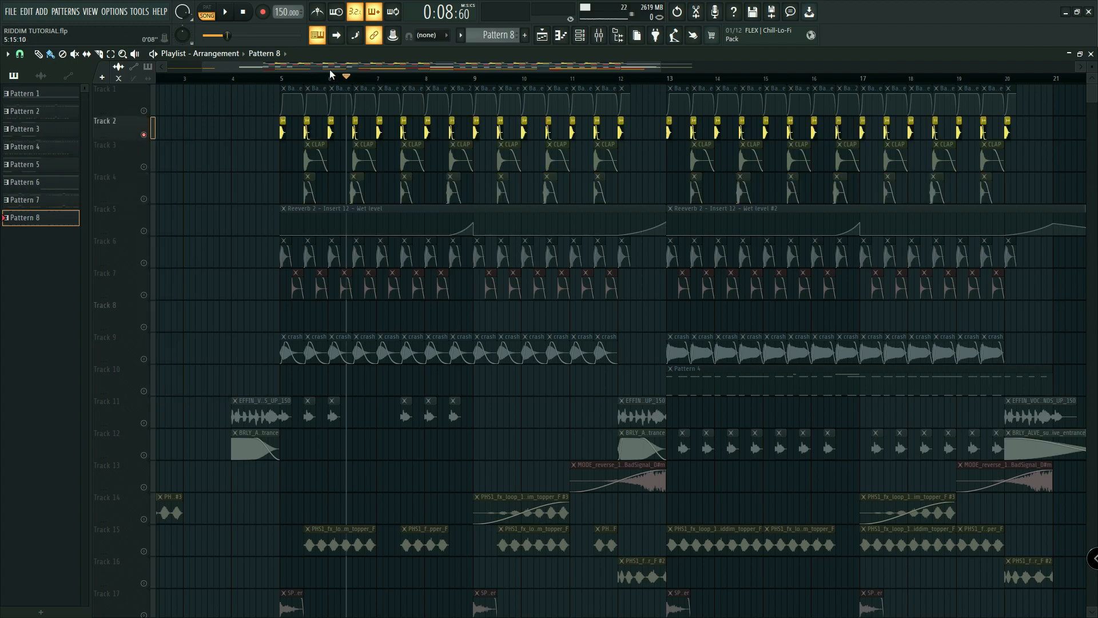
pyautogui.moveTo(661, 63); pyautogui.dragTo(612, 63)
pyautogui.press('space')
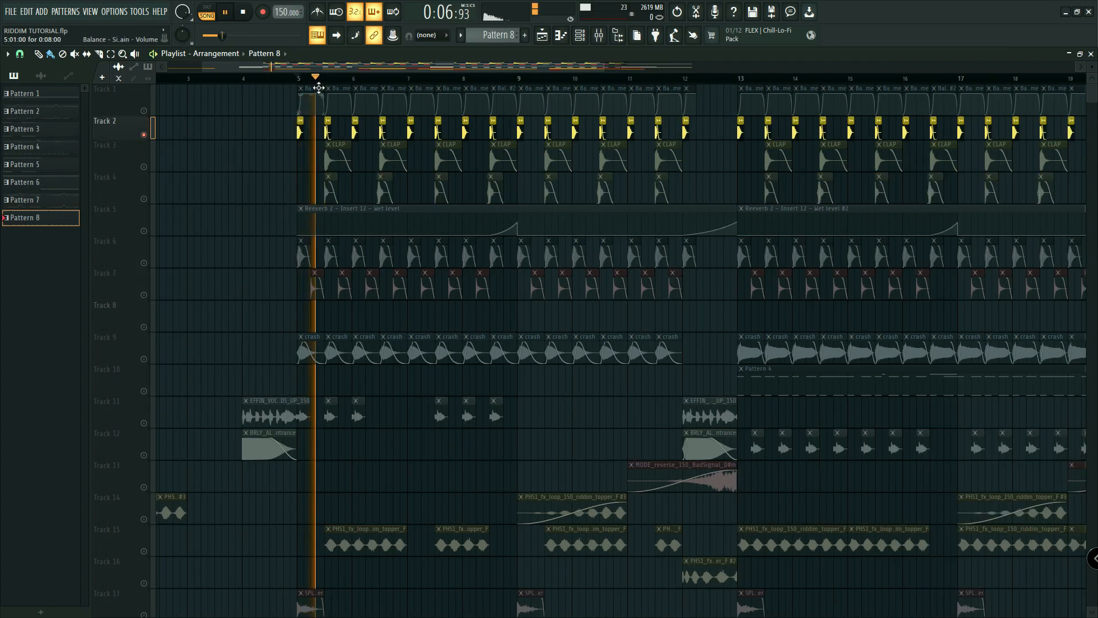
pyautogui.press('space')
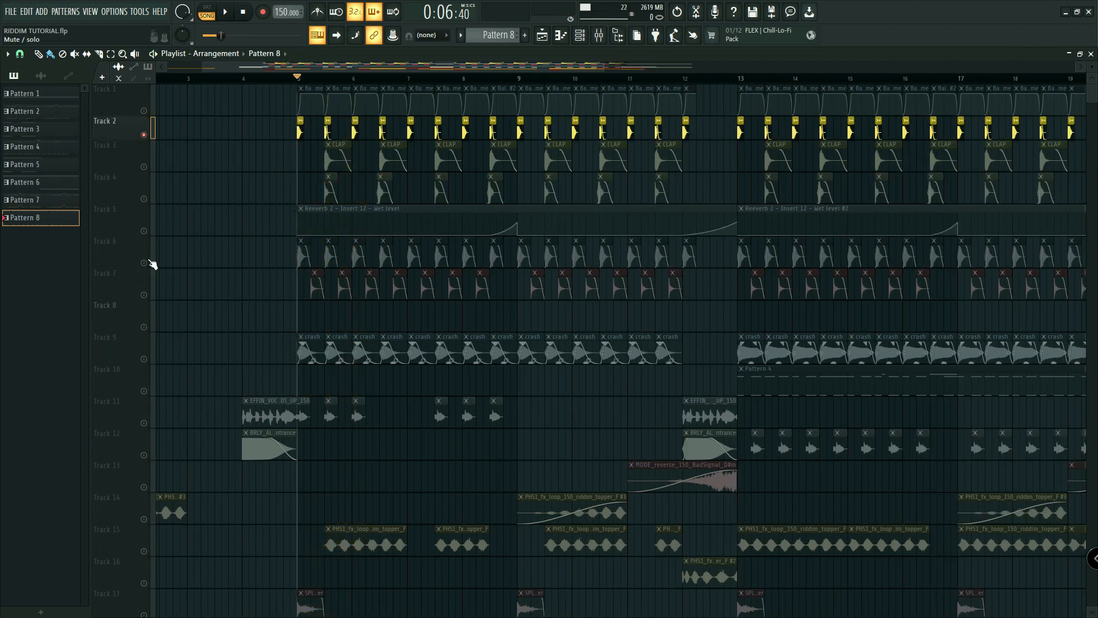
# Step: Solo Track 6, enable Track 7 with it, and play the ride and hat pattern from bar 5
pyautogui.rightClick(143, 262)
pyautogui.click(144, 295)
pyautogui.press('space')
pyautogui.press('space')
pyautogui.press('space')
pyautogui.press('space')
# Step: Solo the crash samples on Track 9 and play them from bar 5 and from bar 13
pyautogui.rightClick(144, 359)
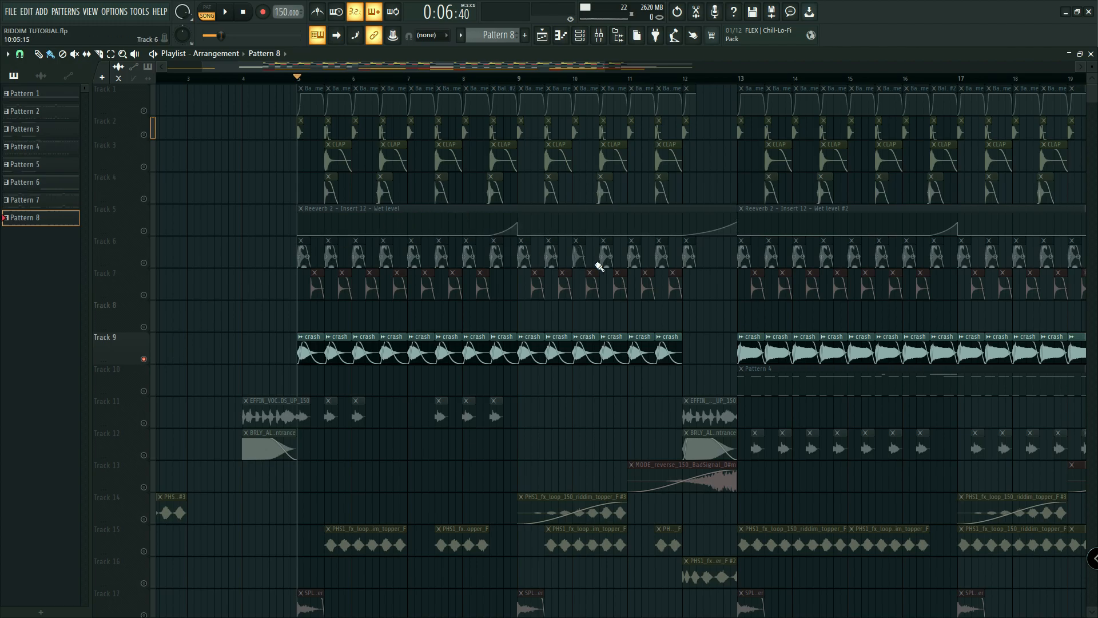
pyautogui.press('space')
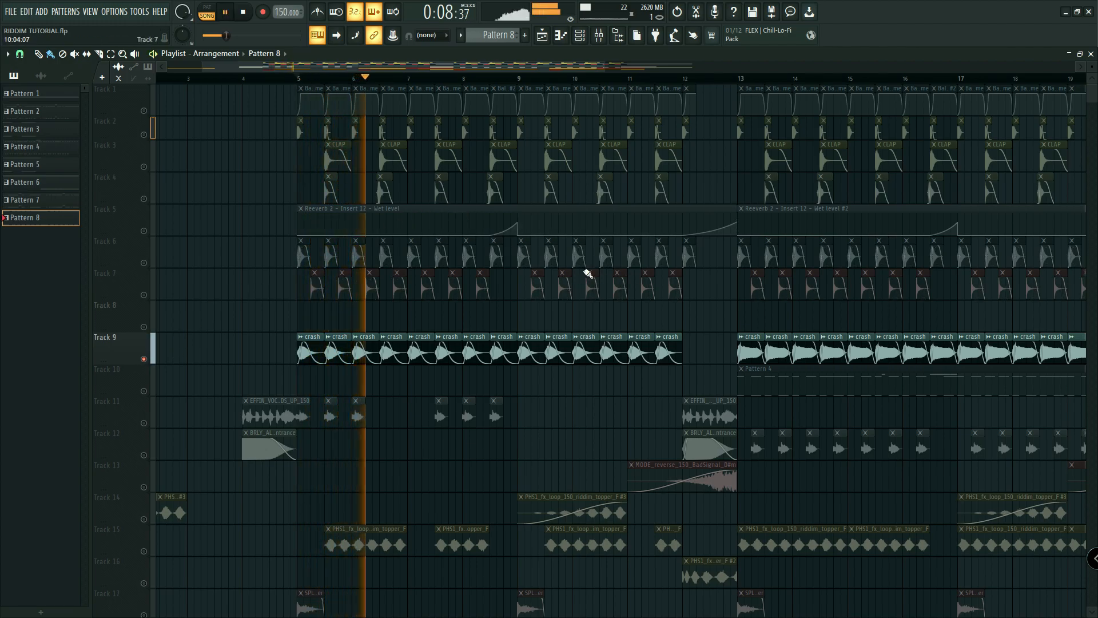
pyautogui.press('space')
pyautogui.click(739, 82)
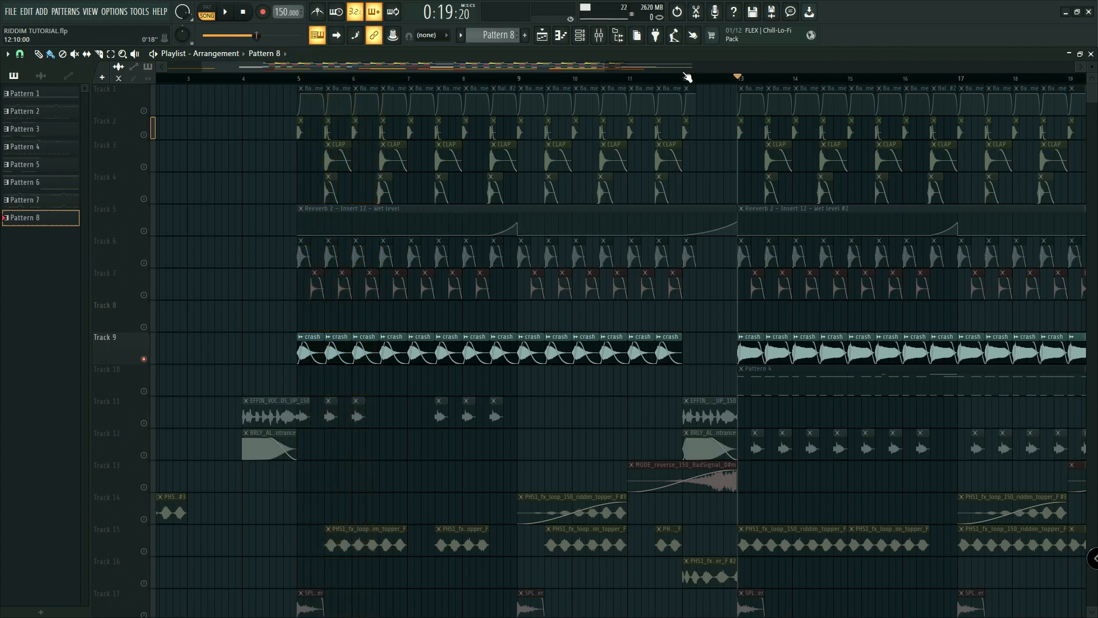
pyautogui.press('space')
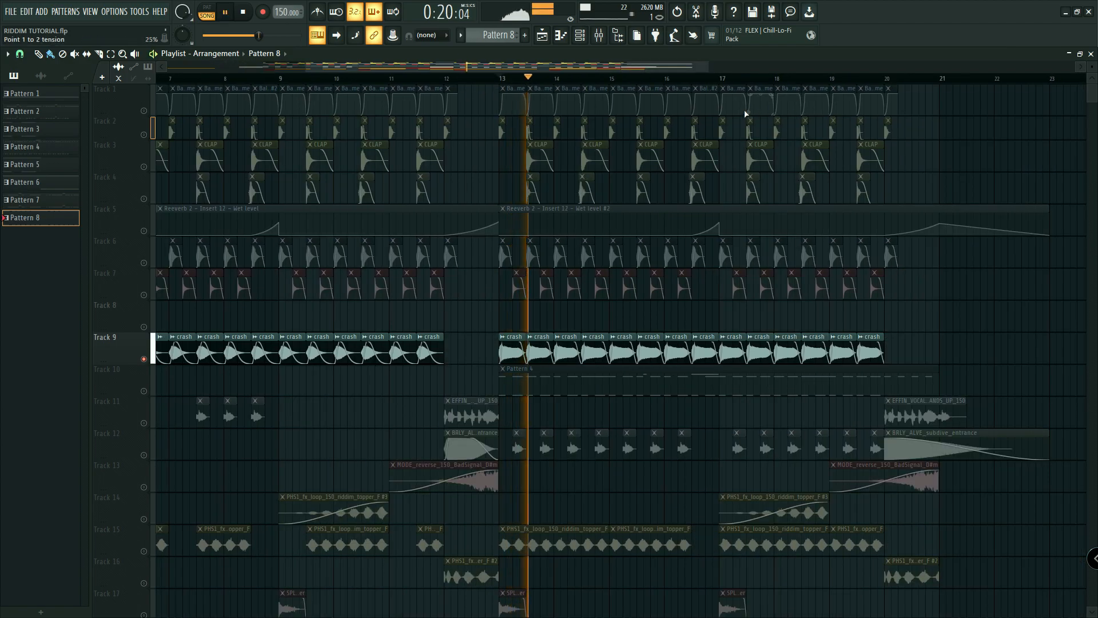
pyautogui.press('space')
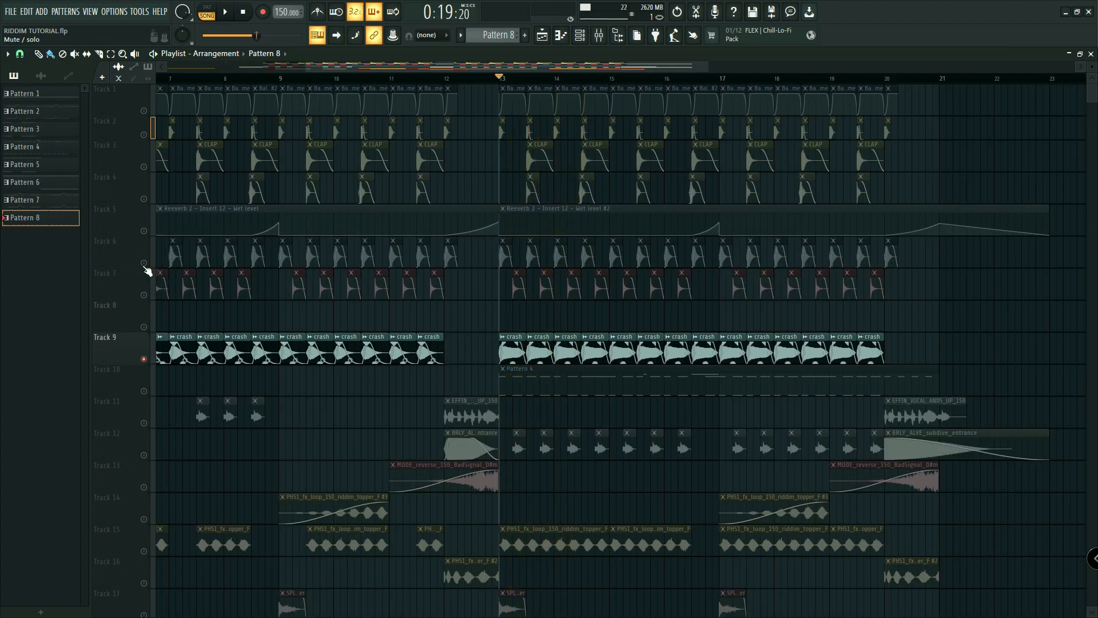
# Step: Enable Tracks 2, 3, 4, 6, 7 and 9 together and play the full drum pattern from bar 13
pyautogui.click(144, 359)
pyautogui.keyDown('ctrl'); pyautogui.click(144, 359); pyautogui.keyUp('ctrl')
pyautogui.rightClick(143, 359)
pyautogui.click(150, 355)
pyautogui.click(144, 135)
pyautogui.press('space')
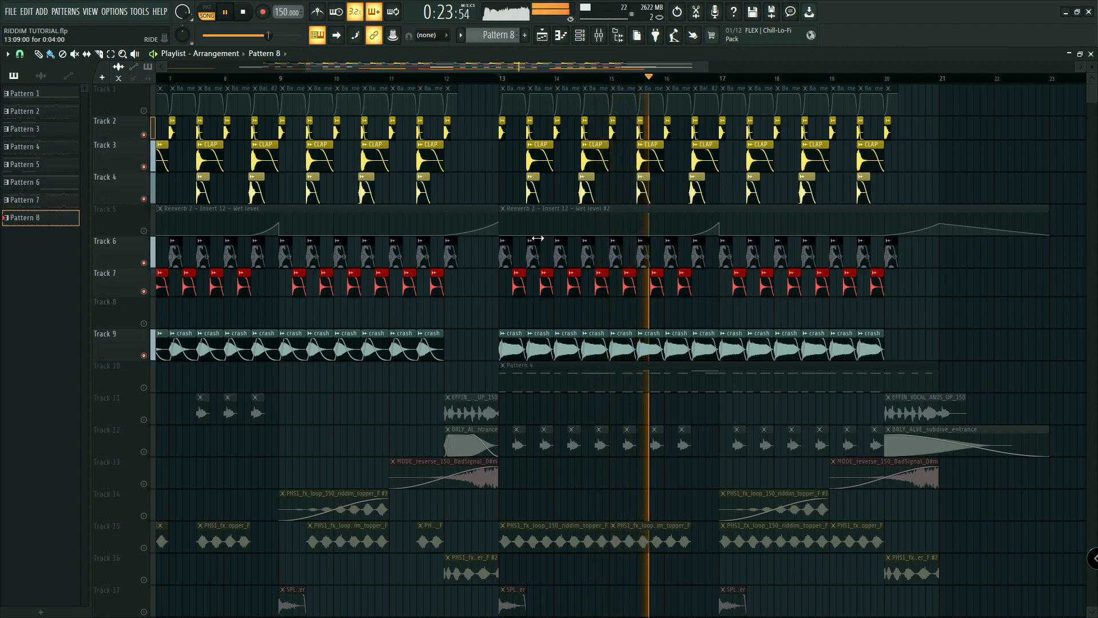
pyautogui.press('space')
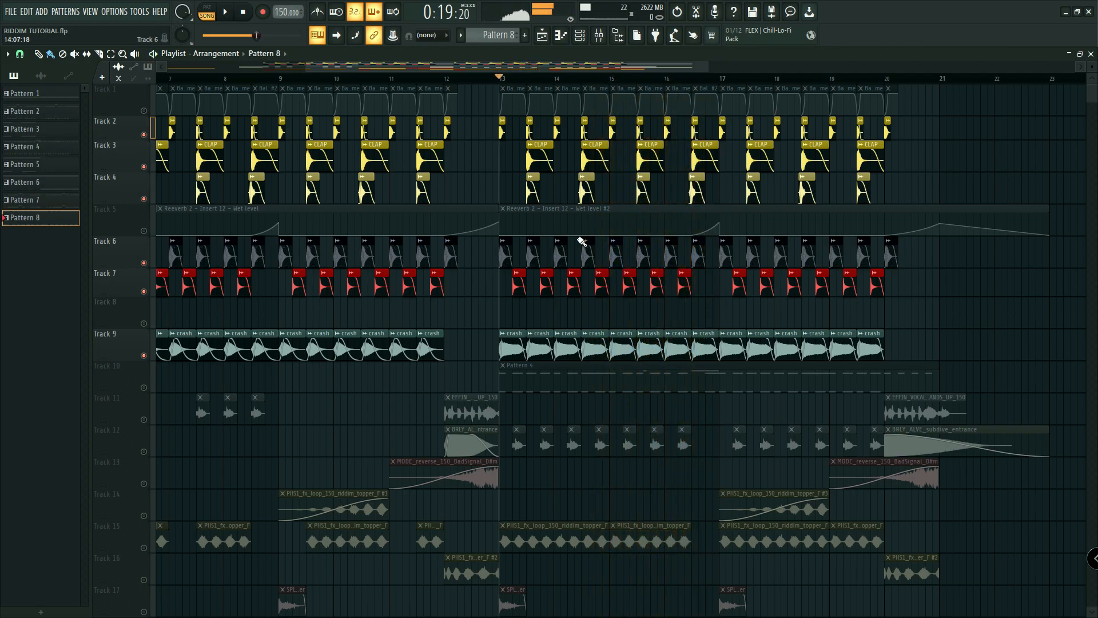
# Step: Open the mixer and examine the Fruity Reeverb 2 settings on the Hats Reverb track
pyautogui.click(599, 35)
pyautogui.click(248, 211)
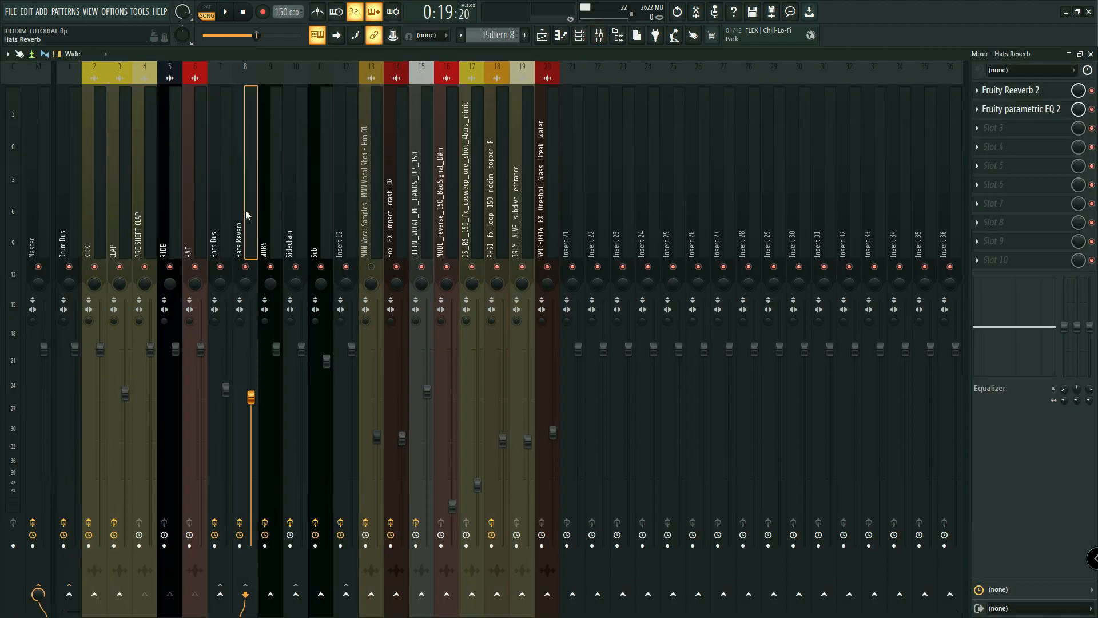
pyautogui.click(1002, 99)
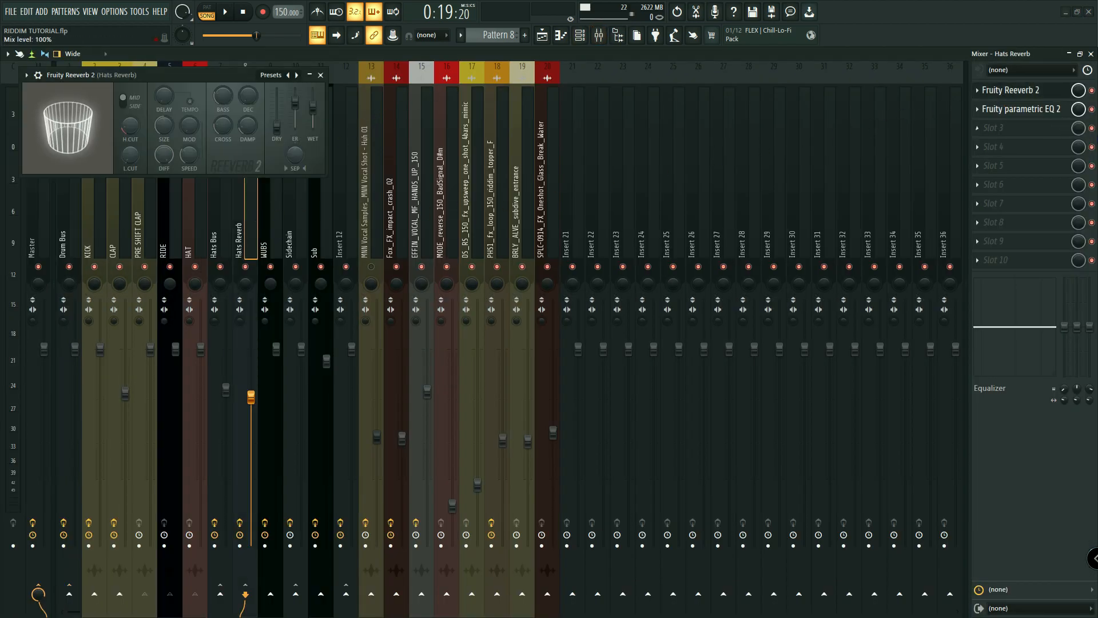
pyautogui.moveTo(252, 74); pyautogui.dragTo(421, 134)
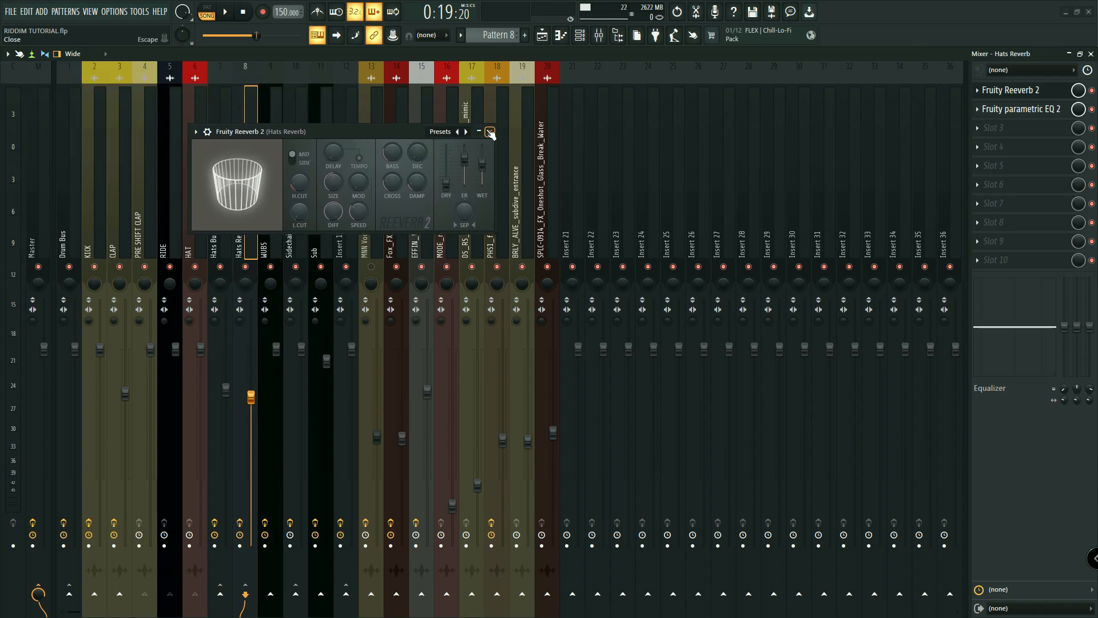
pyautogui.click(490, 132)
# Step: Examine the Fruity parametric EQ 2 on the Hats Reverb track and on the KICK track
pyautogui.click(1007, 108)
pyautogui.click(1055, 109)
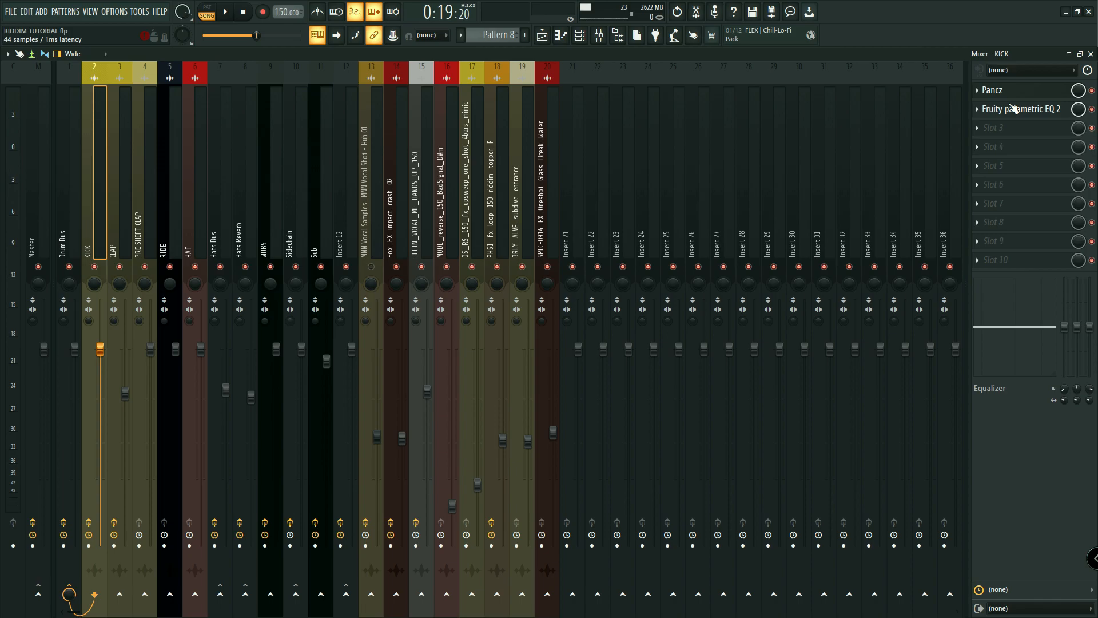
pyautogui.click(1008, 110)
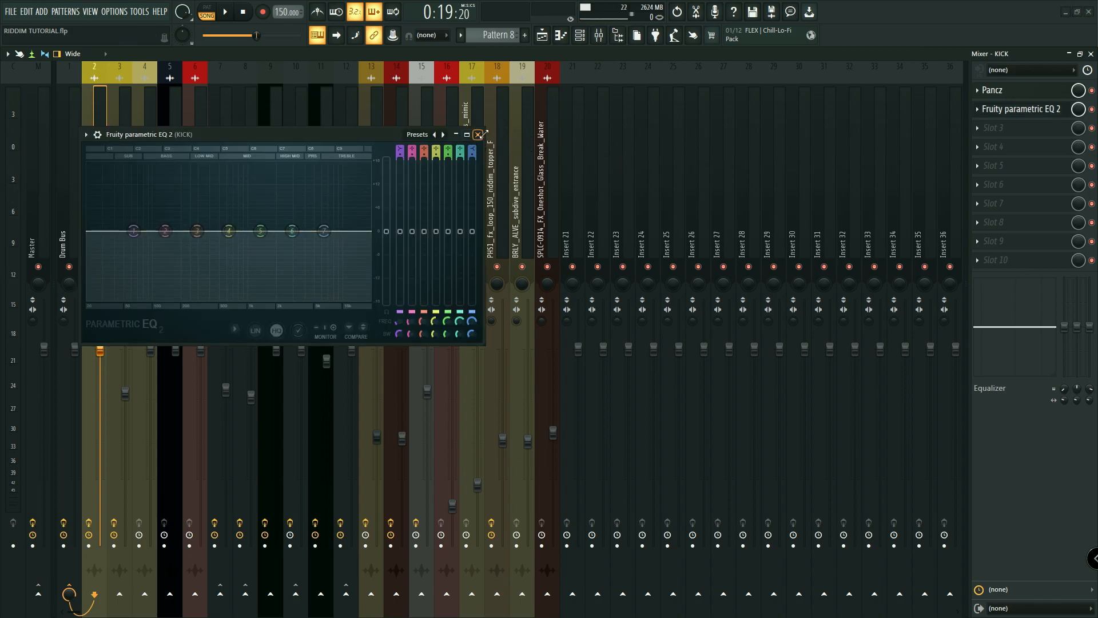
pyautogui.click(477, 134)
# Step: Examine the Fruity parametric EQ 2 curve and the Pancz settings on the CLAP mixer track
pyautogui.click(126, 234)
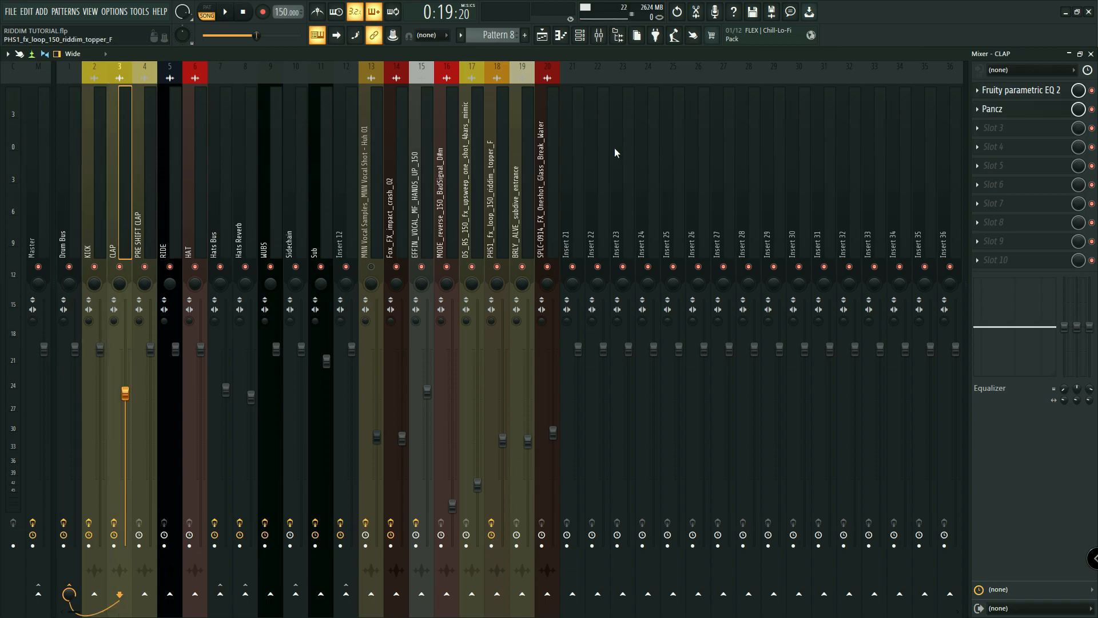
pyautogui.click(1021, 90)
pyautogui.moveTo(195, 250); pyautogui.dragTo(109, 261)
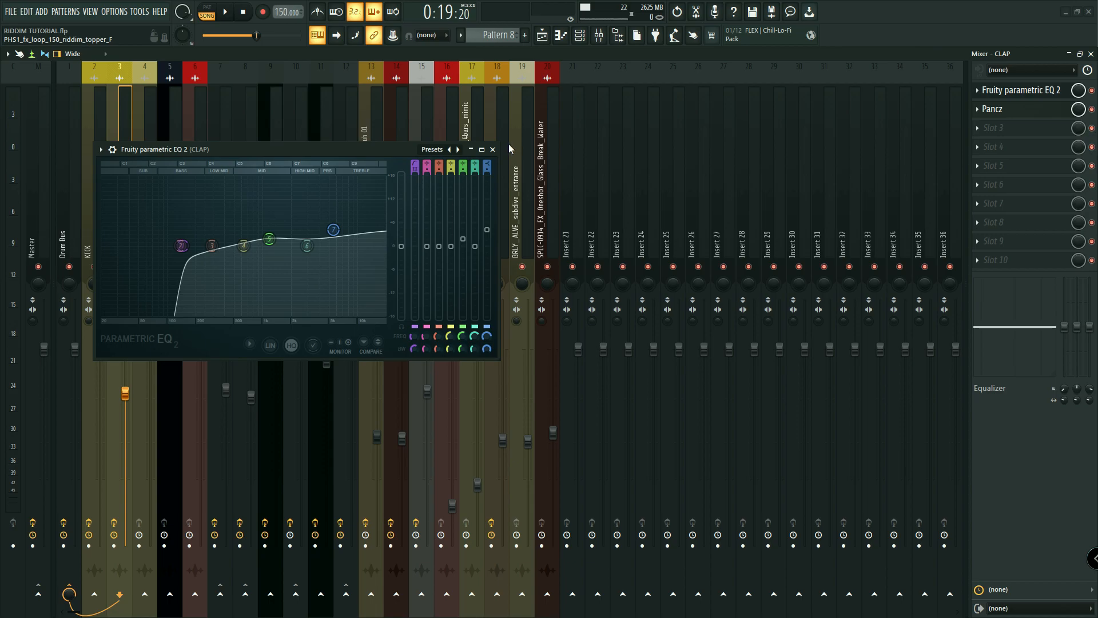
pyautogui.click(492, 150)
pyautogui.click(1011, 98)
pyautogui.click(1004, 109)
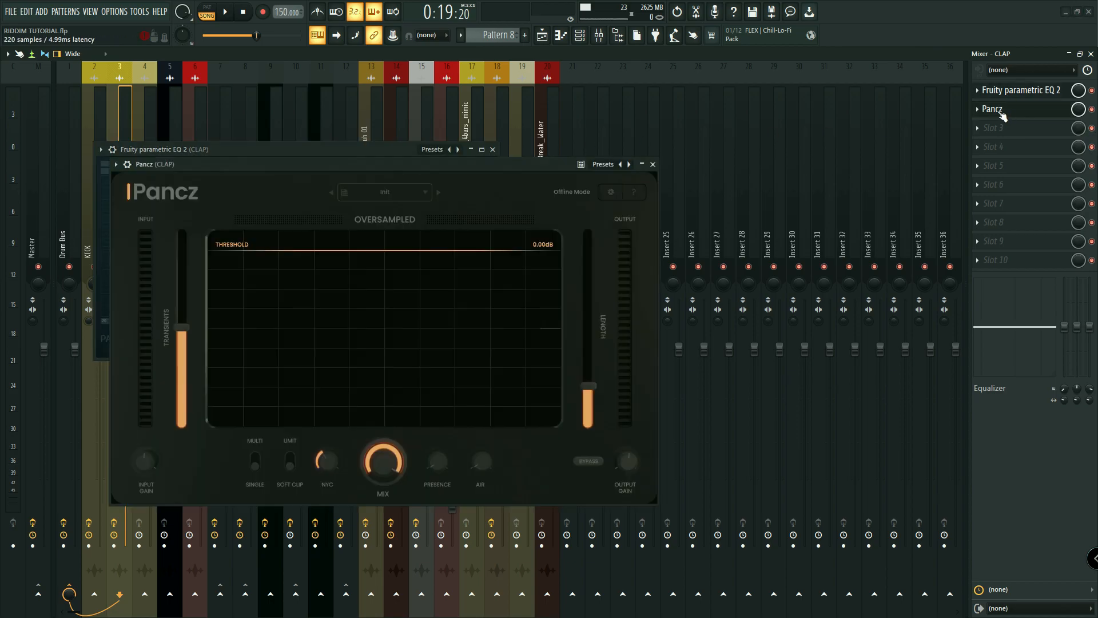
pyautogui.click(653, 164)
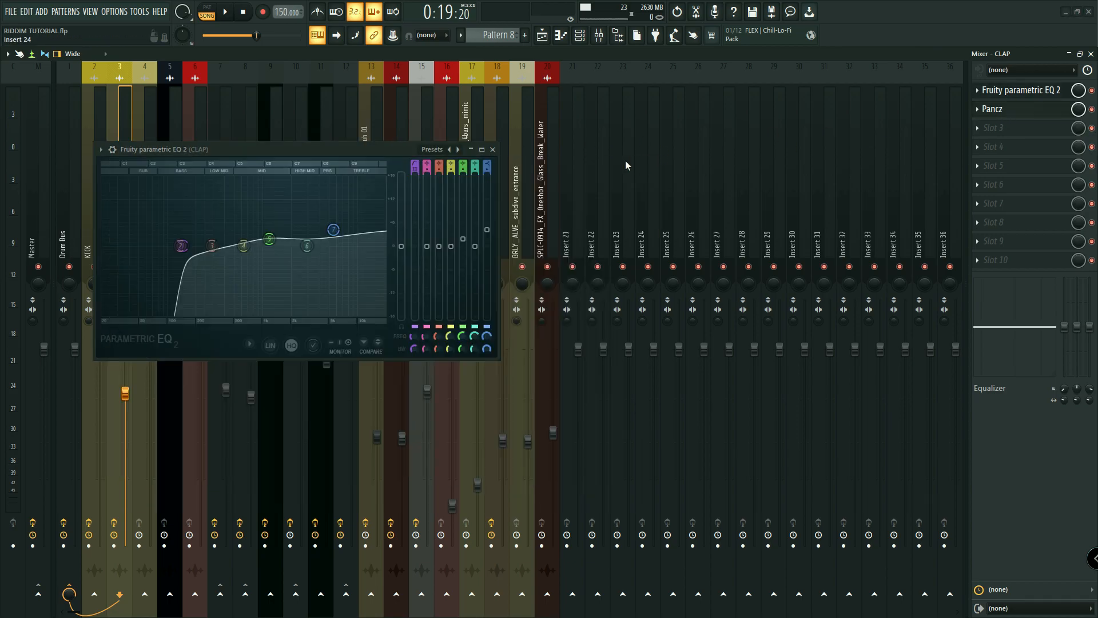
pyautogui.click(492, 150)
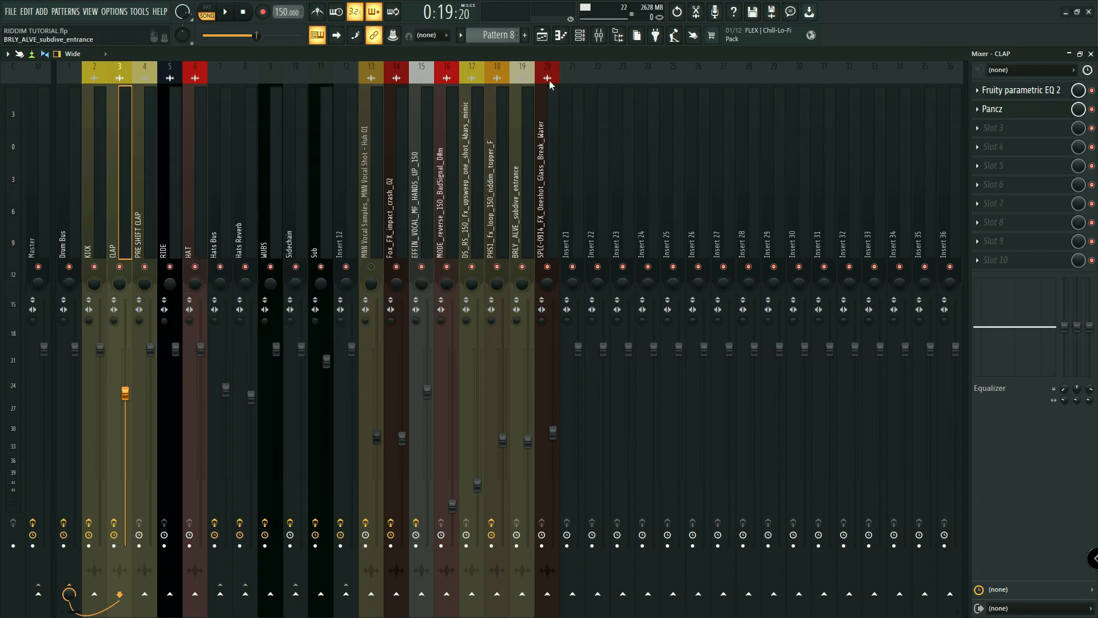
# Step: Return to the playlist and open the Pattern 7 clip on Track 18 to view its Sub notes
pyautogui.click(540, 39)
pyautogui.hscroll(-5, 527, 68)
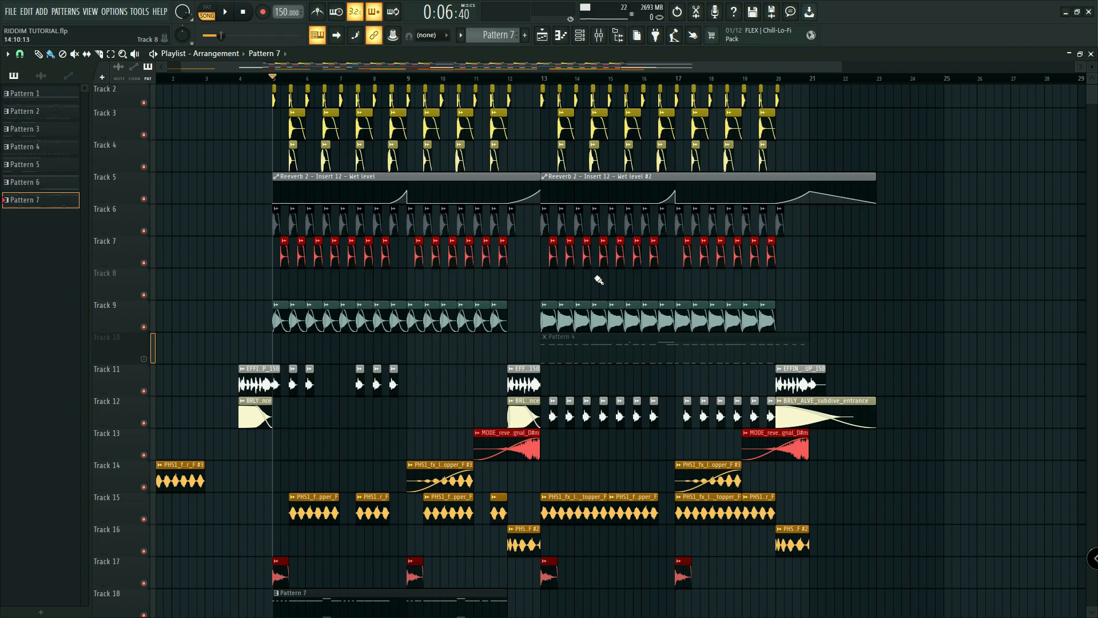
pyautogui.scroll(-5, 552, 368)
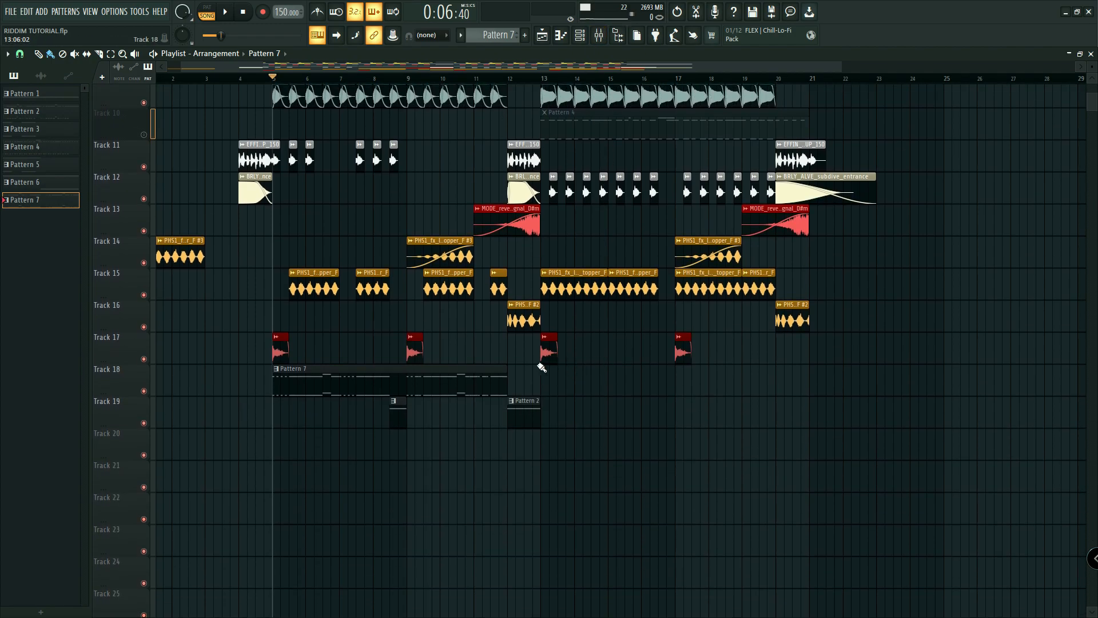
pyautogui.doubleClick(388, 377)
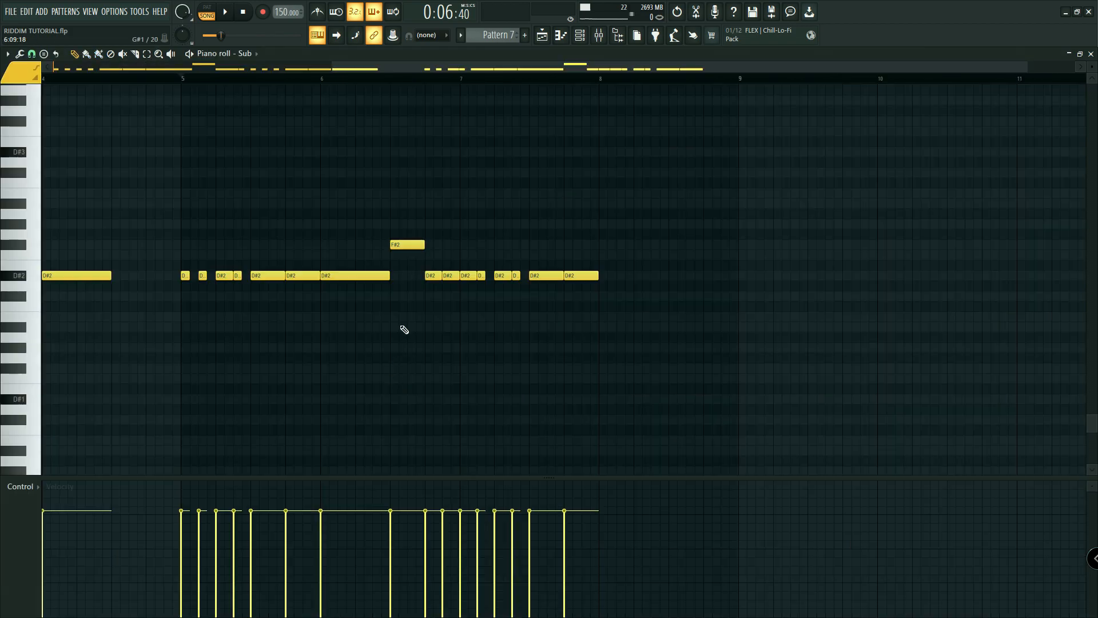
# Step: Open the channel rack and examine the Serum patches of the Sub and Wub channels
pyautogui.click(579, 34)
pyautogui.click(216, 311)
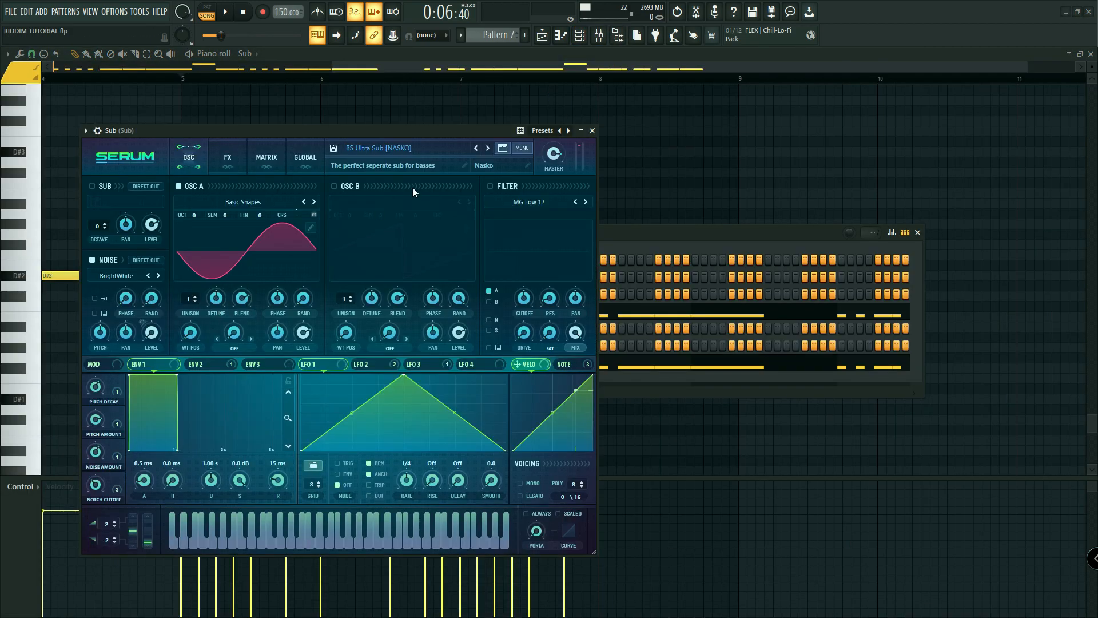
pyautogui.click(592, 129)
pyautogui.click(223, 260)
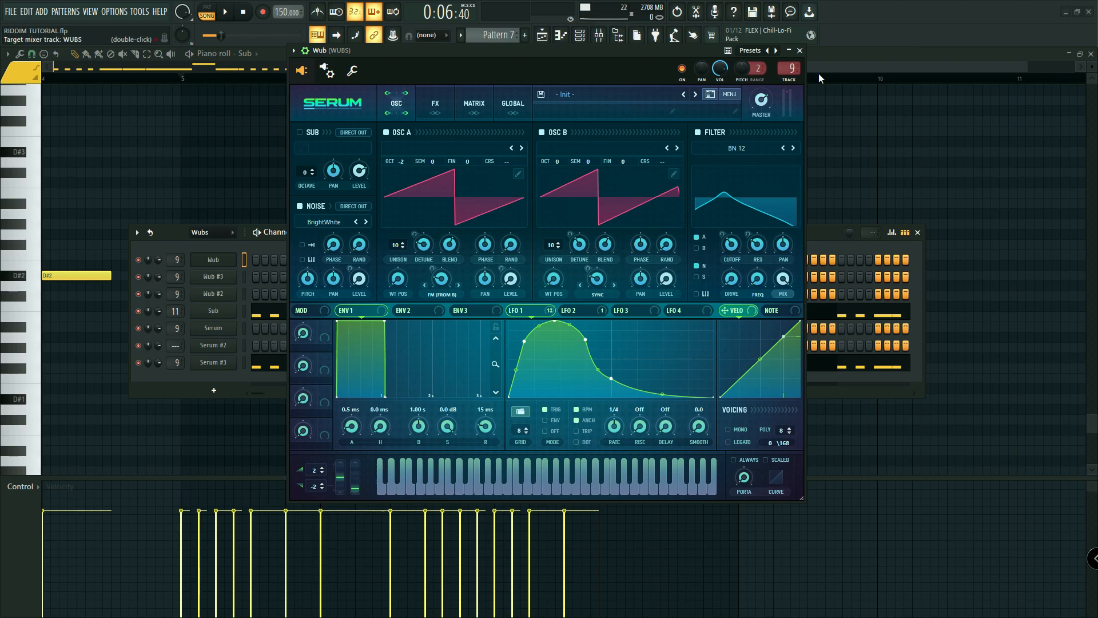
pyautogui.click(799, 50)
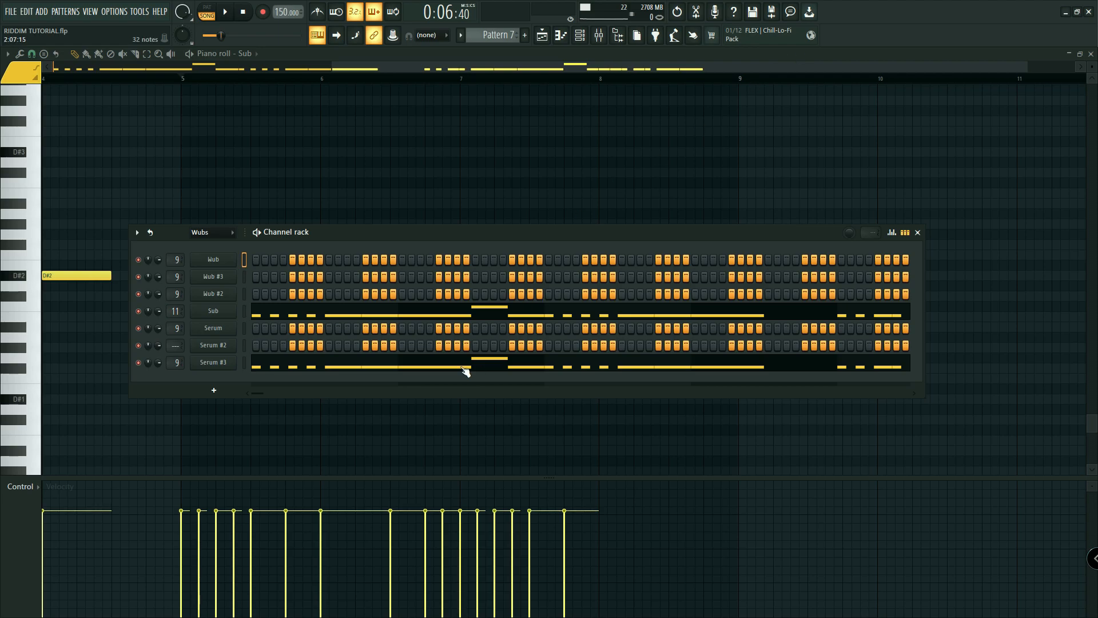
# Step: Add a new Serum instrument channel to the Wubs group in the channel rack
pyautogui.click(221, 391)
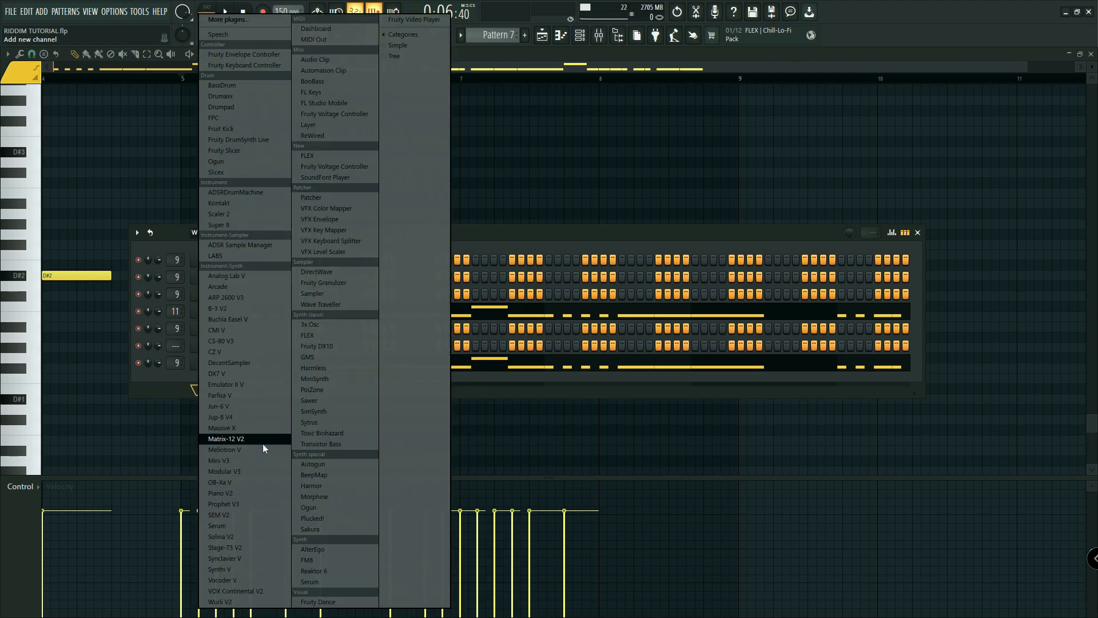
pyautogui.click(233, 525)
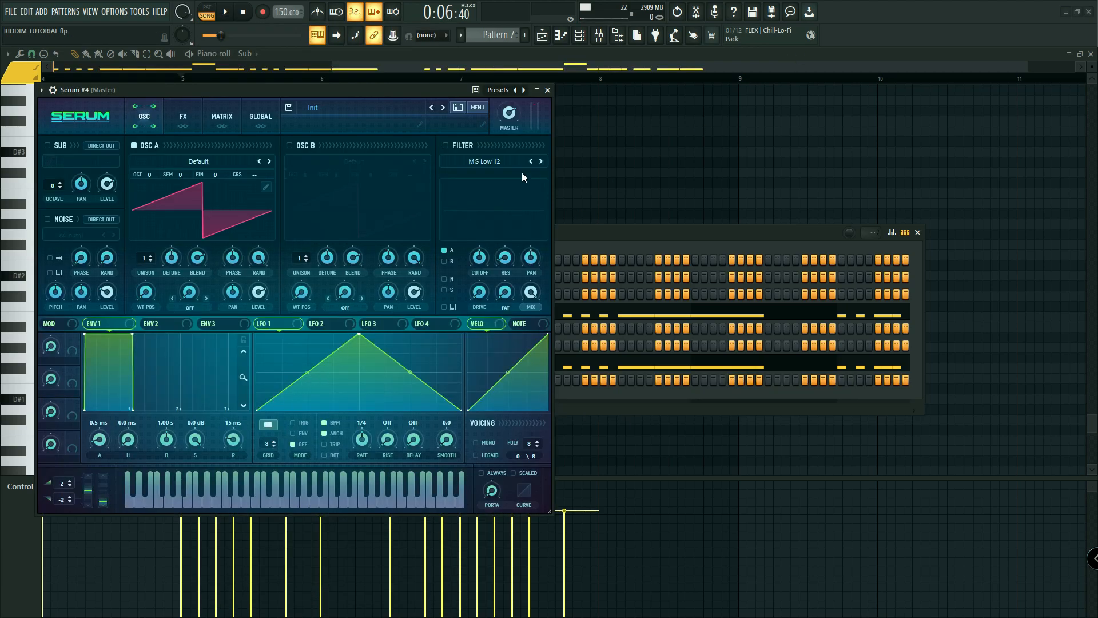
# Step: Select the WUBS track in the mixer and open its Fruity parametric EQ 2
pyautogui.press('F9')
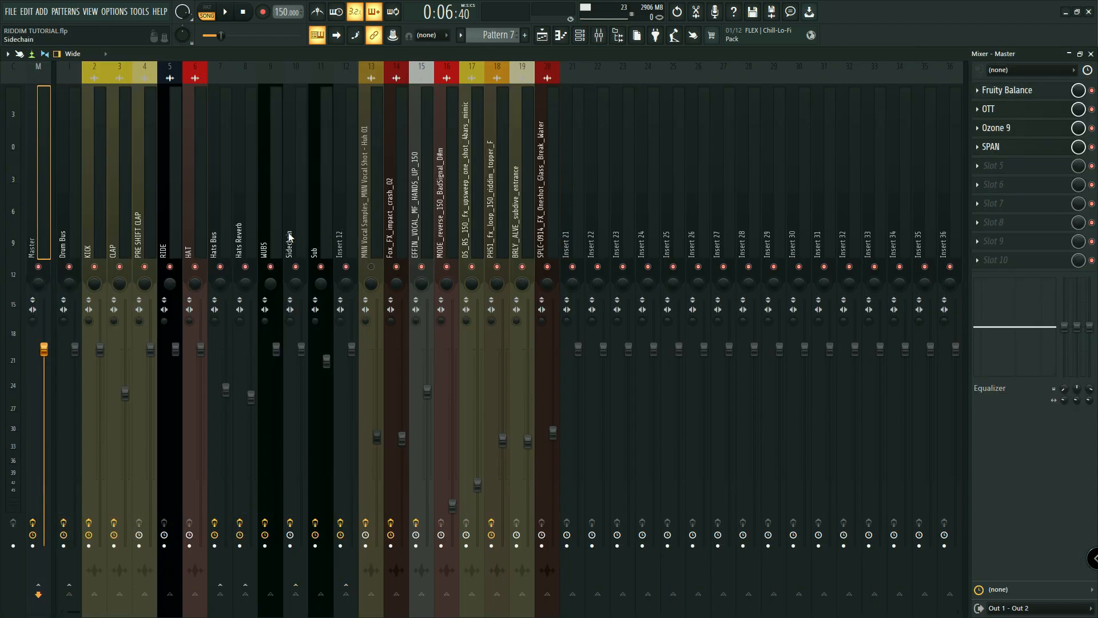
pyautogui.click(280, 207)
pyautogui.rightClick(282, 207)
pyautogui.moveTo(413, 191)
pyautogui.click(515, 190)
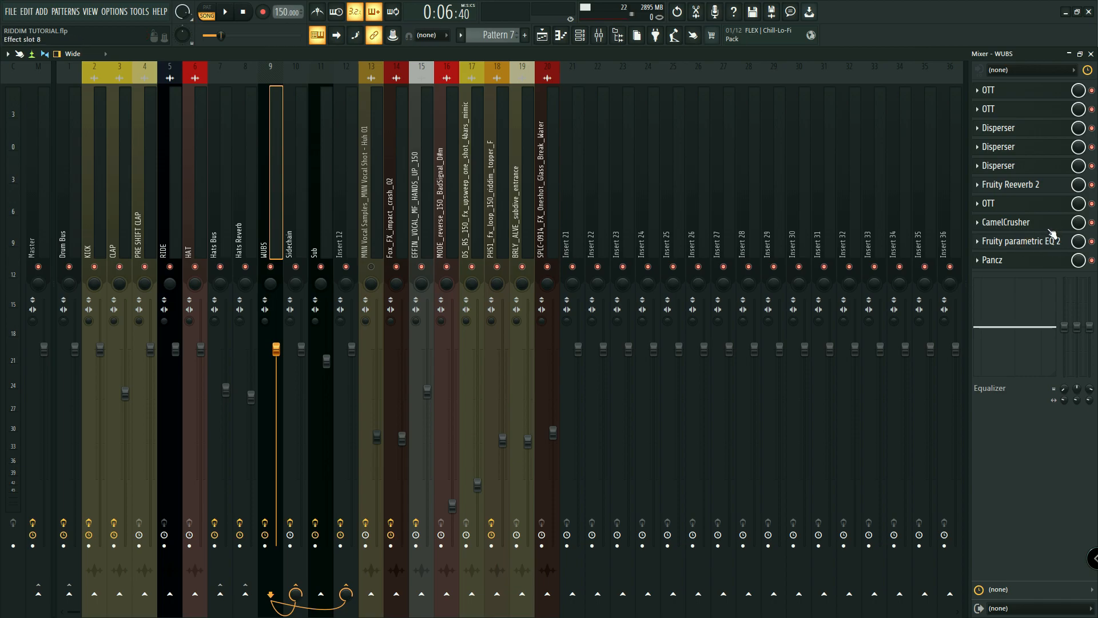
pyautogui.click(1038, 242)
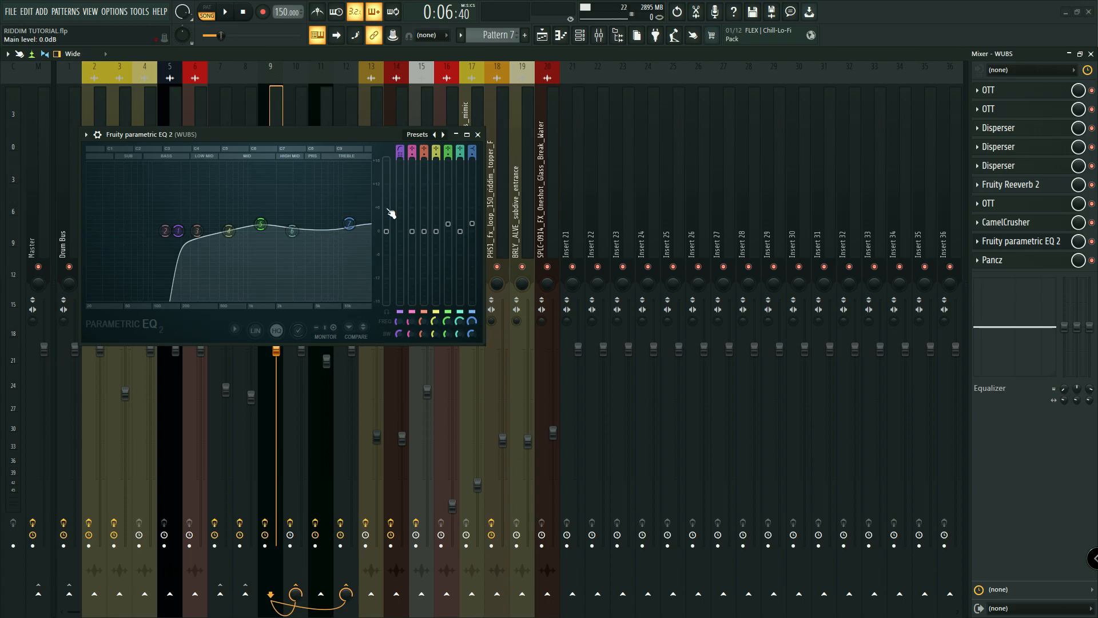
# Step: Close the WUBS track's EQ, then view its Pancz effect settings and close them
pyautogui.click(478, 134)
pyautogui.click(995, 260)
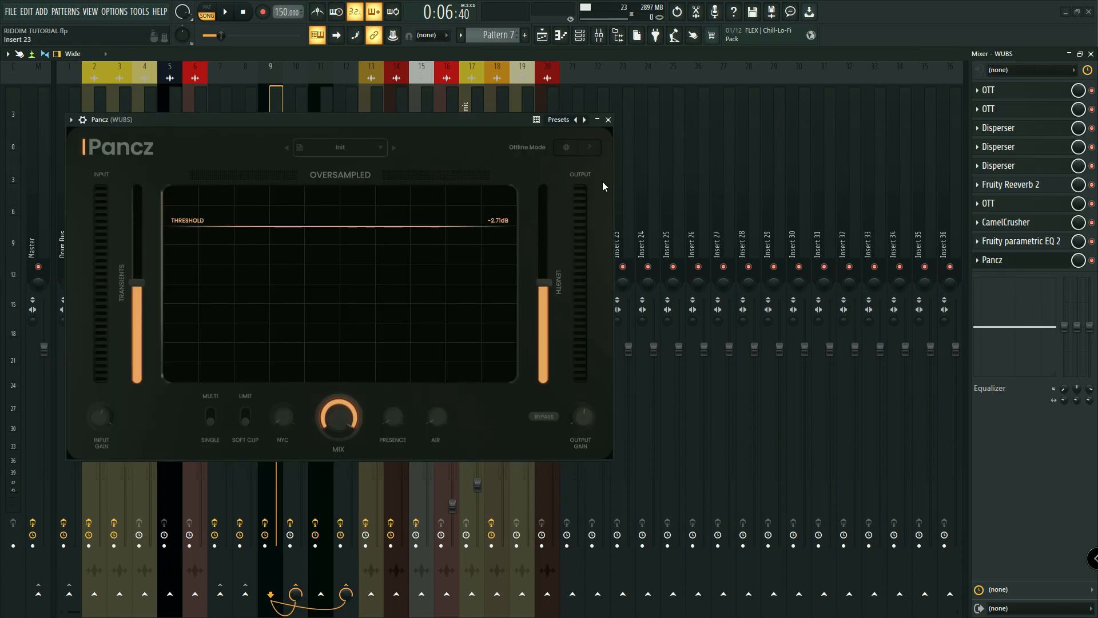
pyautogui.click(608, 119)
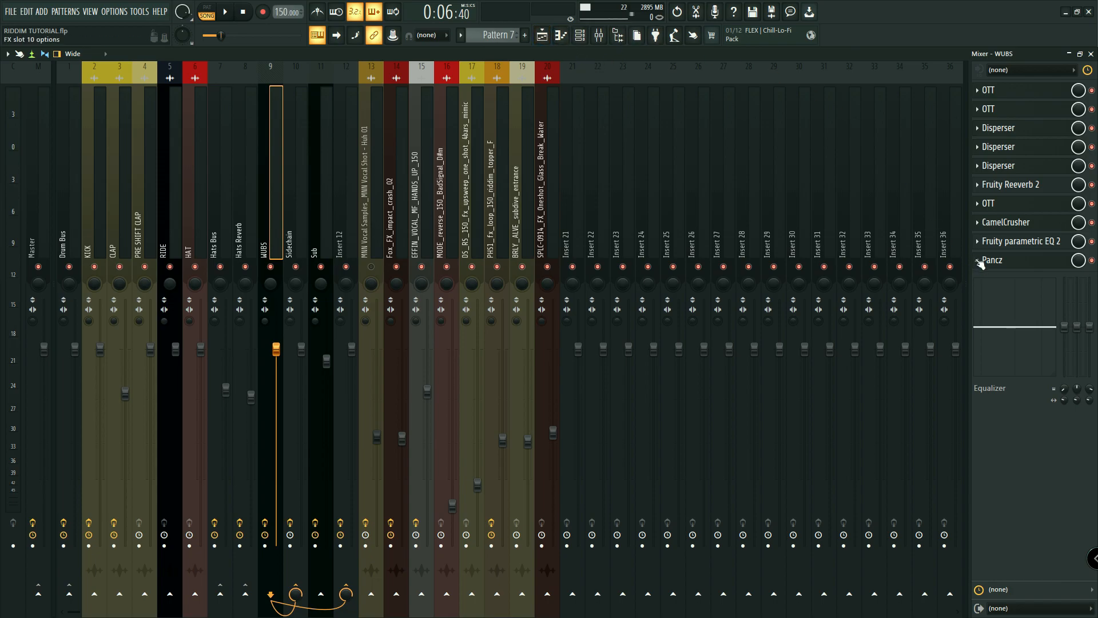
# Step: Return to the playlist, open the Serum #4 channel from the channel rack, and set oscillator A's octave to -2
pyautogui.click(549, 37)
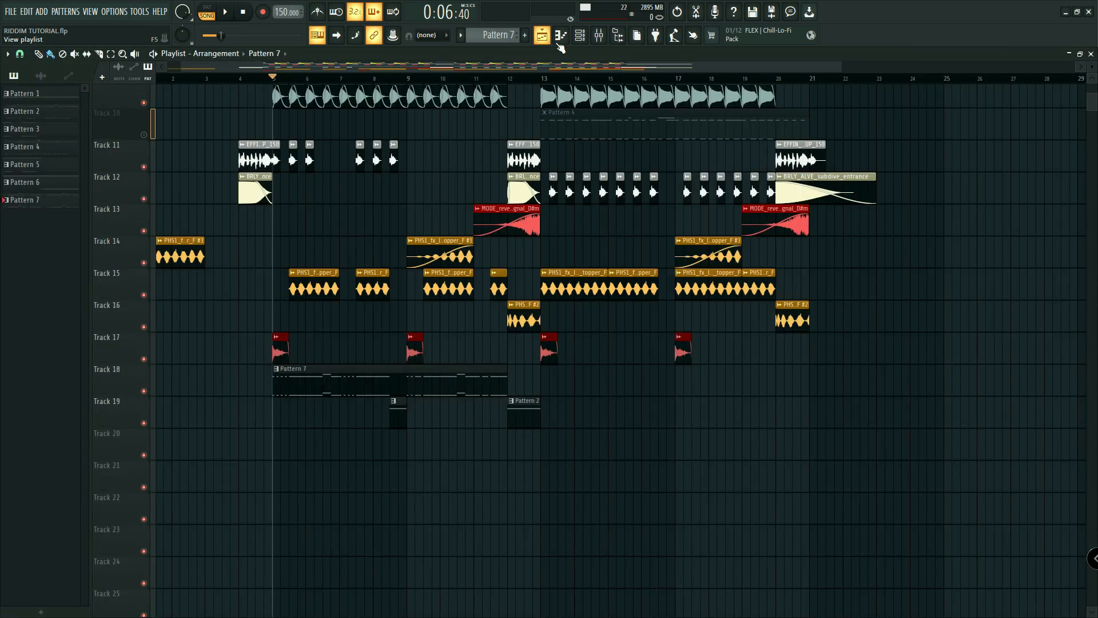
pyautogui.scroll(1, 389, 260)
pyautogui.click(580, 35)
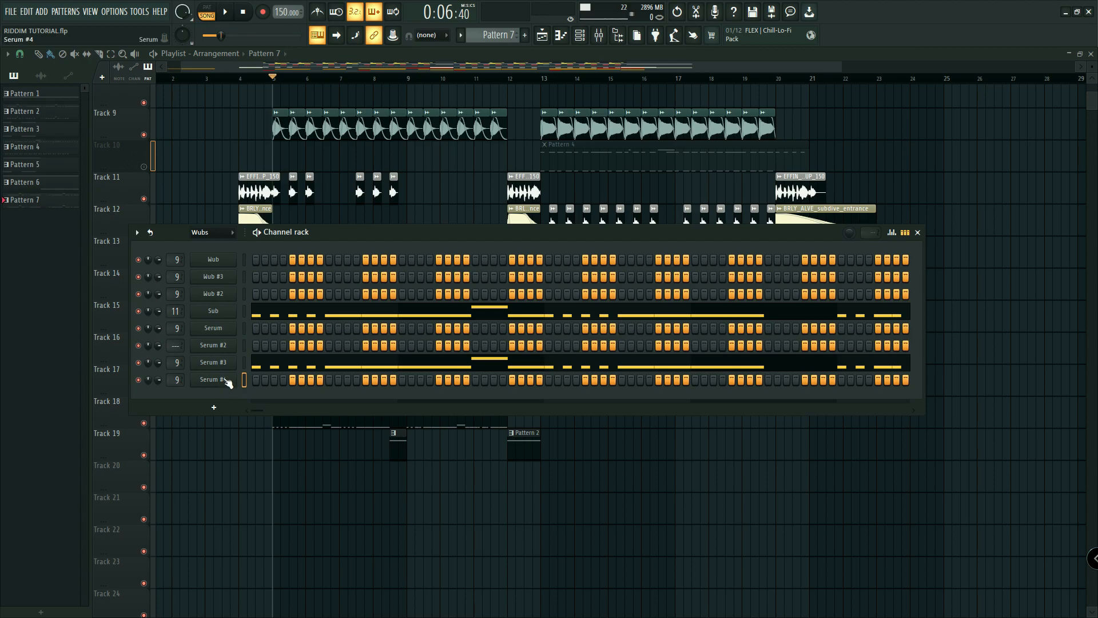
pyautogui.click(226, 381)
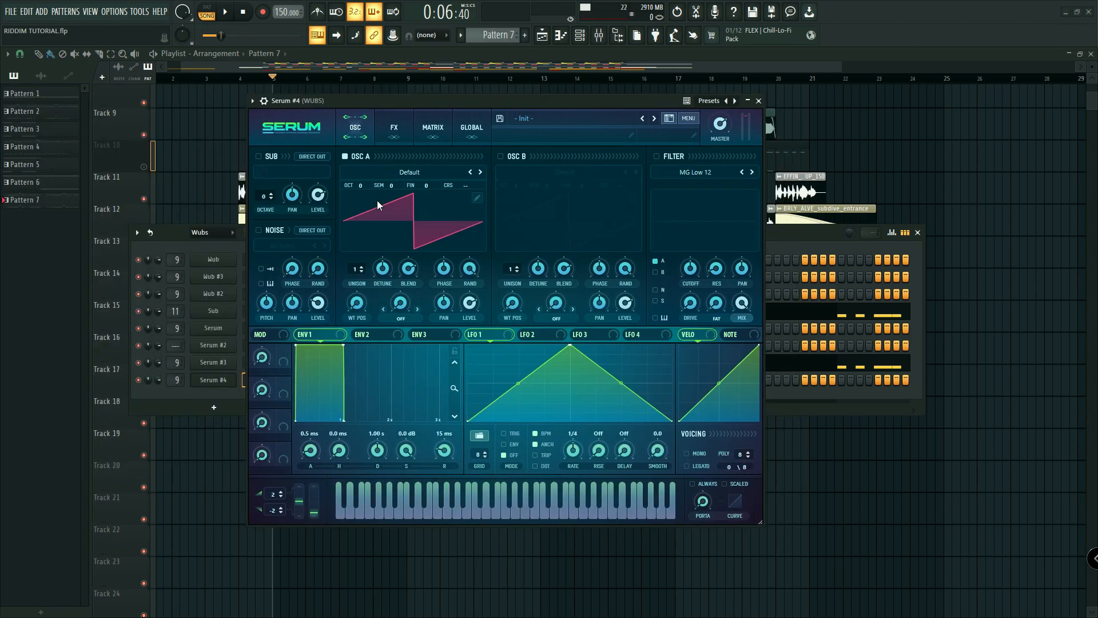
pyautogui.moveTo(359, 193)
pyautogui.moveTo(360, 217); pyautogui.dragTo(359, 220)
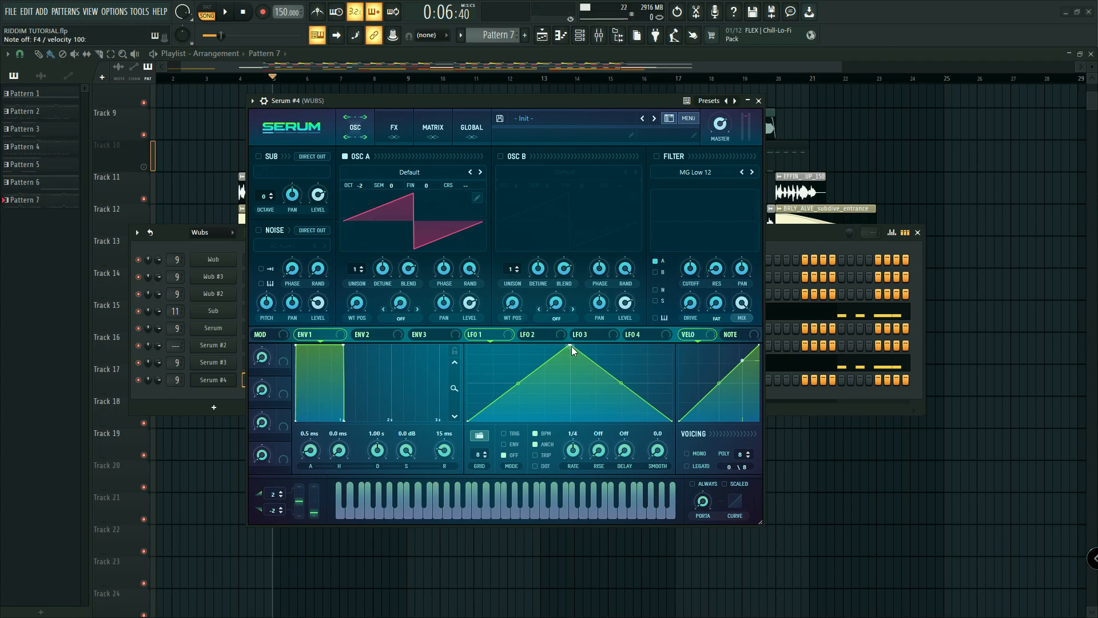
# Step: Reshape LFO 1 with an early rise and a flat-topped peak, and map it to oscillator A's level
pyautogui.moveTo(572, 345); pyautogui.dragTo(492, 345)
pyautogui.doubleClick(556, 359)
pyautogui.moveTo(556, 358); pyautogui.dragTo(470, 304)
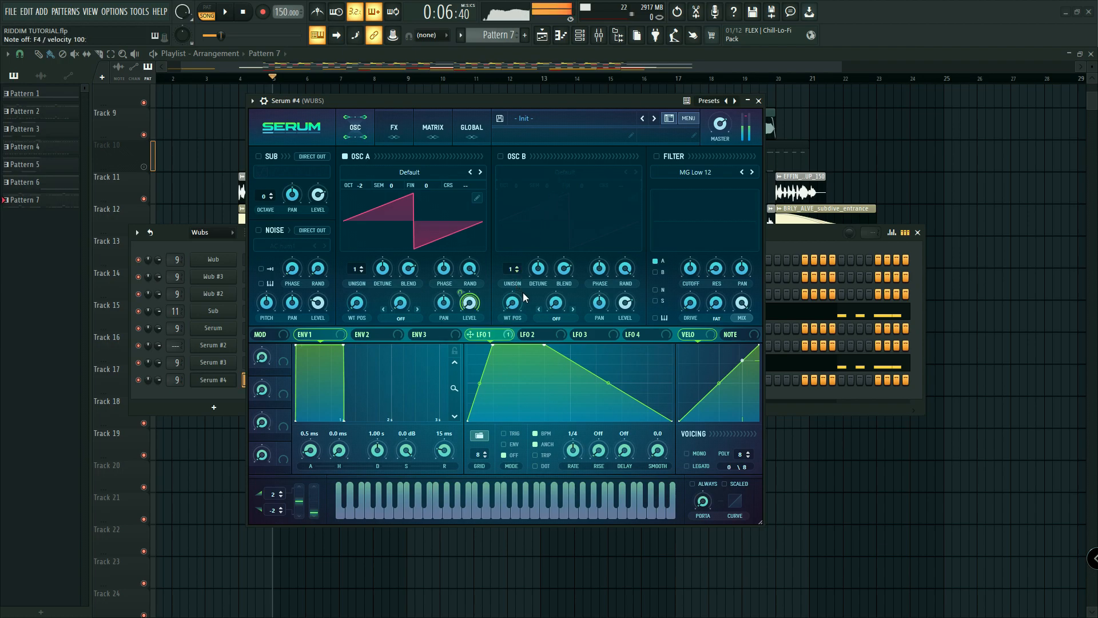
# Step: Set LFO 1 to Trig mode and refine its curve into a steep early drop followed by a long low tail
pyautogui.click(507, 434)
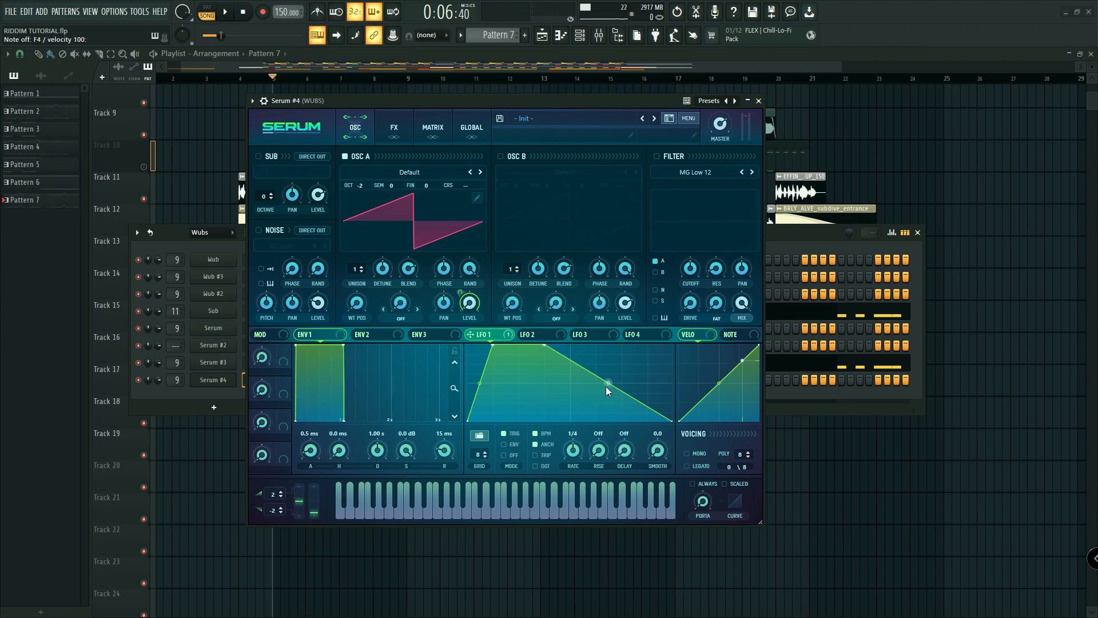
pyautogui.doubleClick(572, 406)
pyautogui.moveTo(572, 406); pyautogui.dragTo(572, 393)
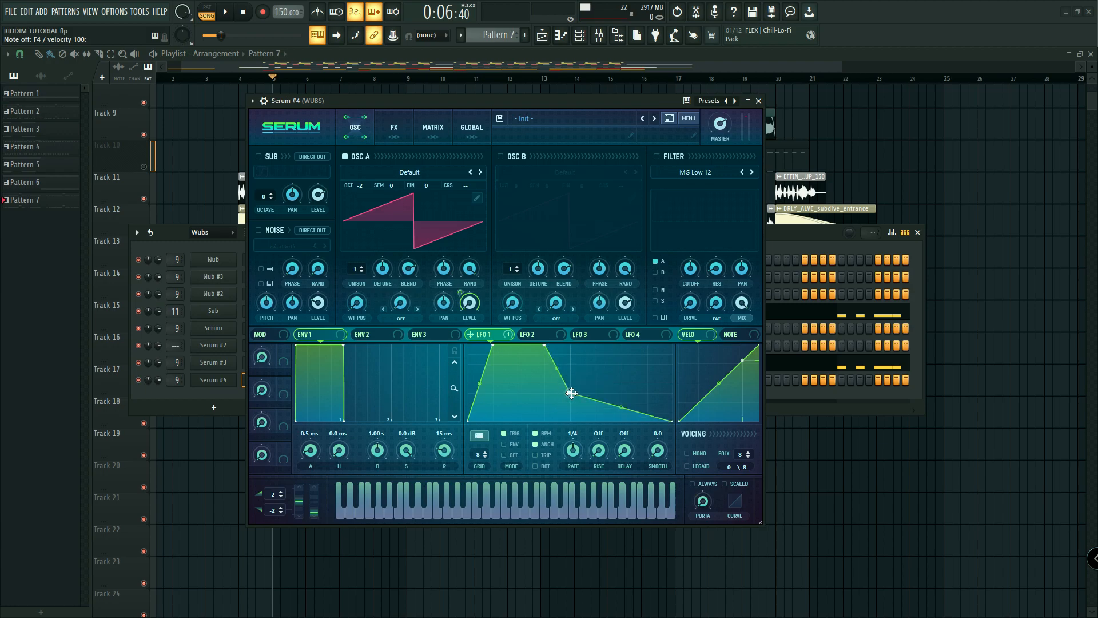
pyautogui.moveTo(544, 346); pyautogui.dragTo(520, 356)
pyautogui.moveTo(570, 393); pyautogui.dragTo(546, 409)
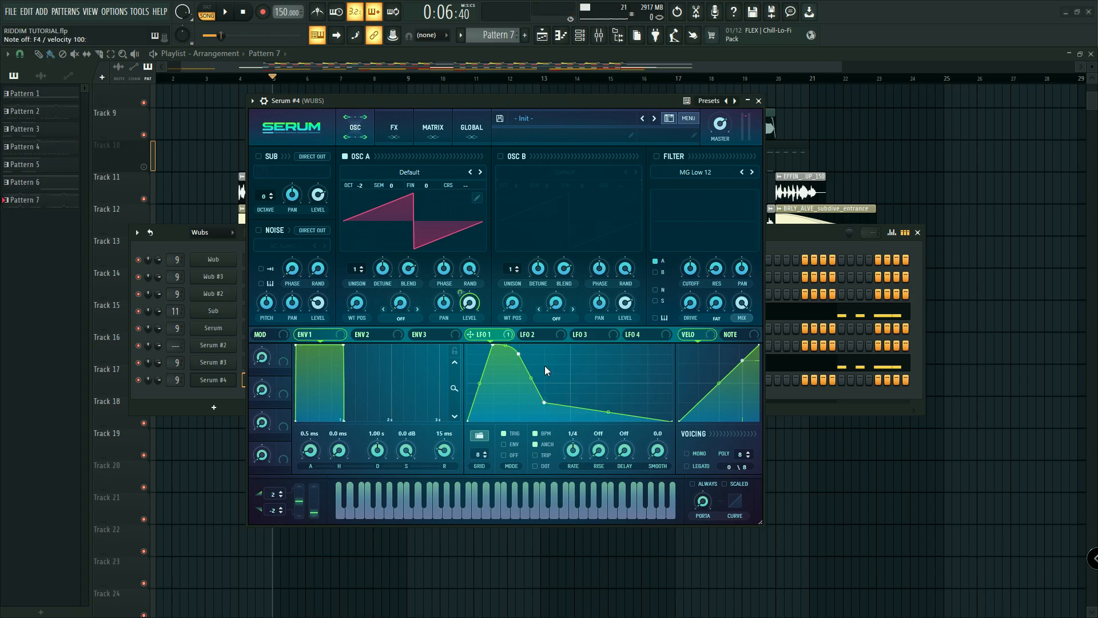
# Step: Set oscillator A to 10 unison voices with 0% random phase and map LFO 1 to its detune
pyautogui.moveTo(355, 269); pyautogui.dragTo(384, 283)
pyautogui.moveTo(489, 345); pyautogui.dragTo(378, 237)
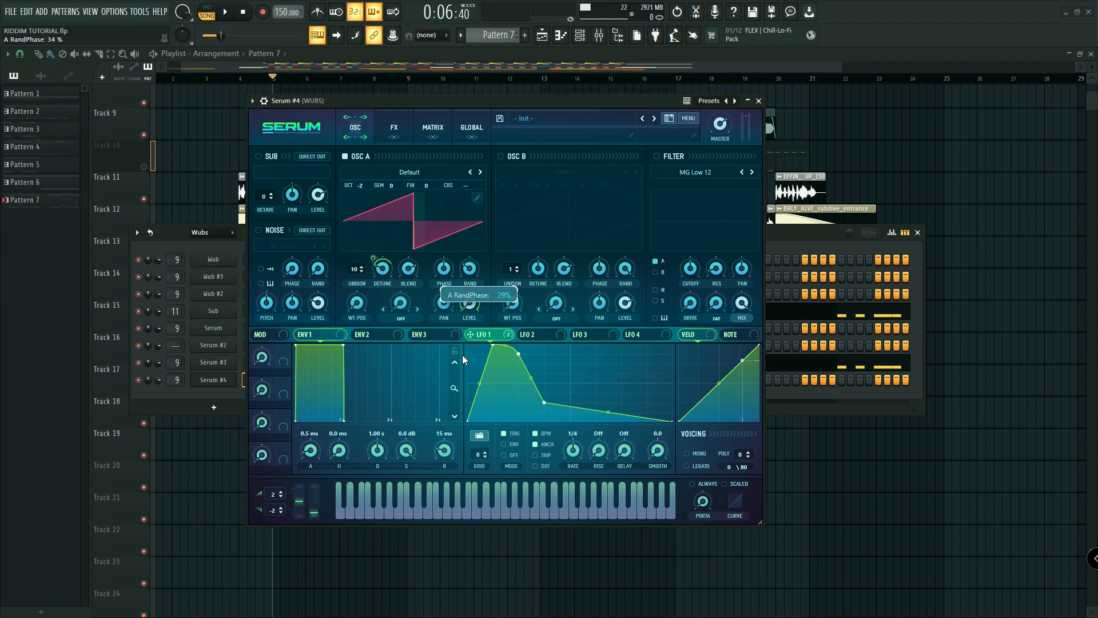
# Step: Set the unison width of both oscillators to 0 in the global settings and return to the oscillators
pyautogui.click(472, 127)
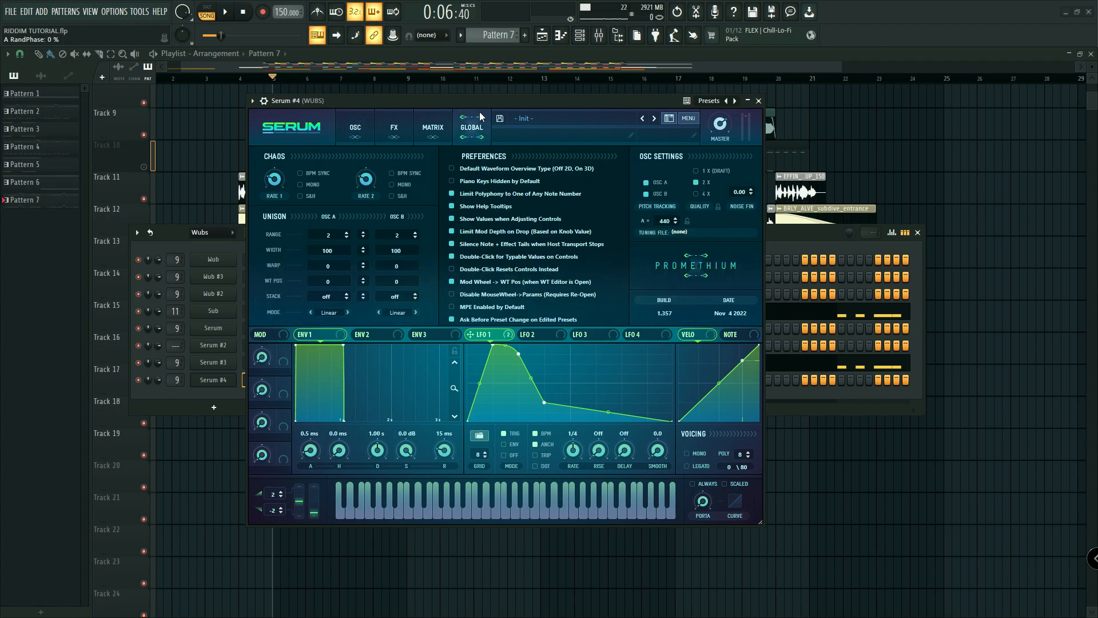
pyautogui.moveTo(362, 250); pyautogui.dragTo(363, 256)
pyautogui.click(357, 130)
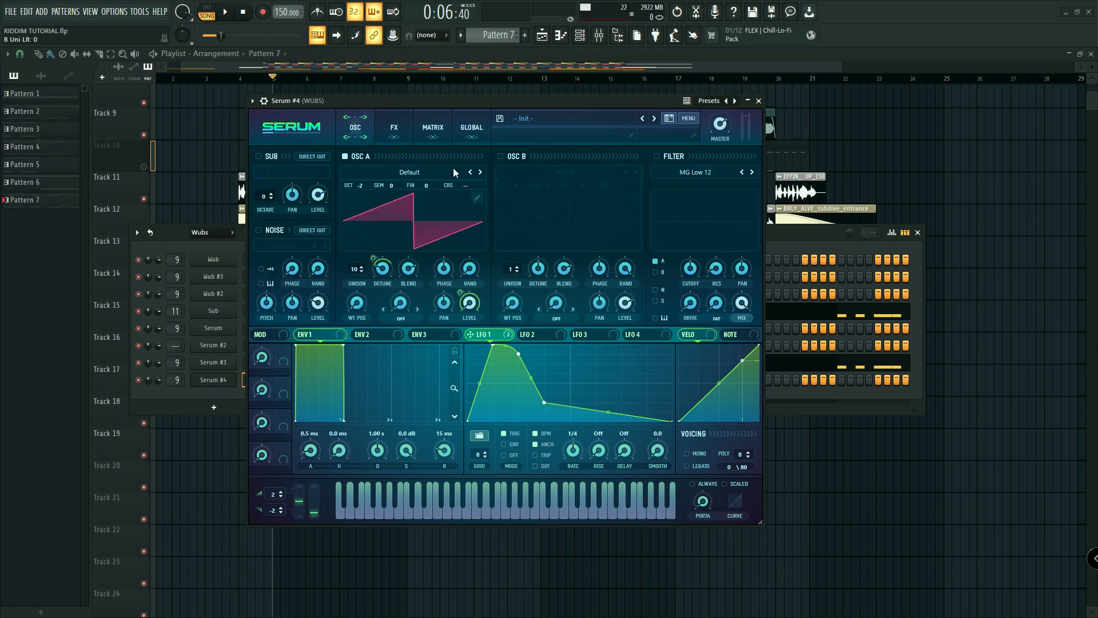
# Step: Enable oscillator B with 10 unison voices, map LFO 1 to its detune at 45, and audition the sound
pyautogui.click(501, 156)
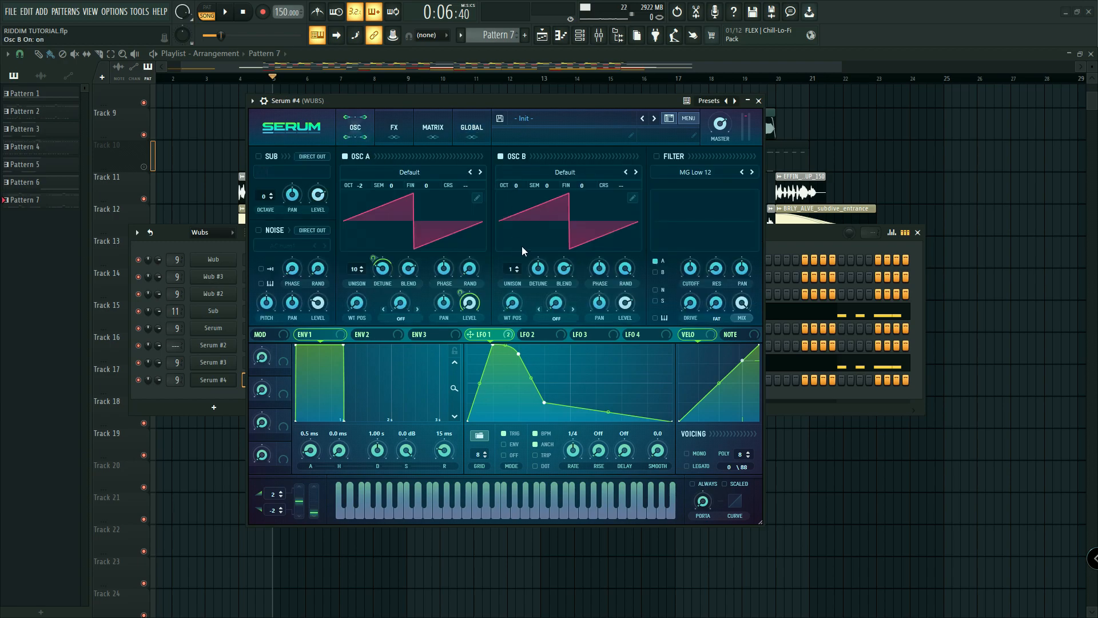
pyautogui.moveTo(512, 268); pyautogui.dragTo(521, 201)
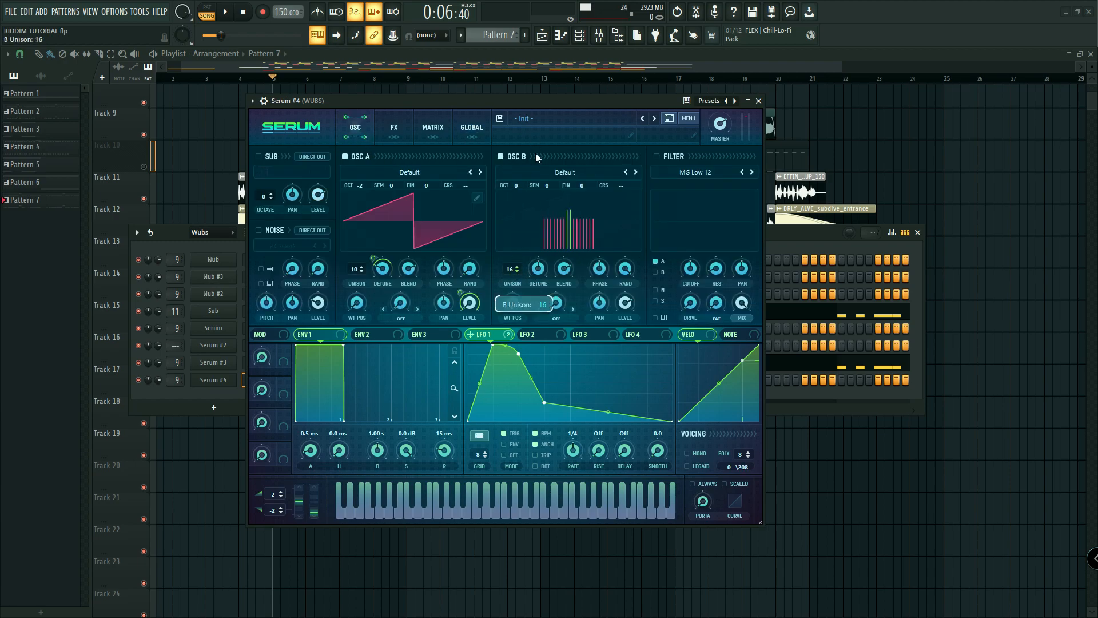
pyautogui.moveTo(538, 269); pyautogui.dragTo(532, 277)
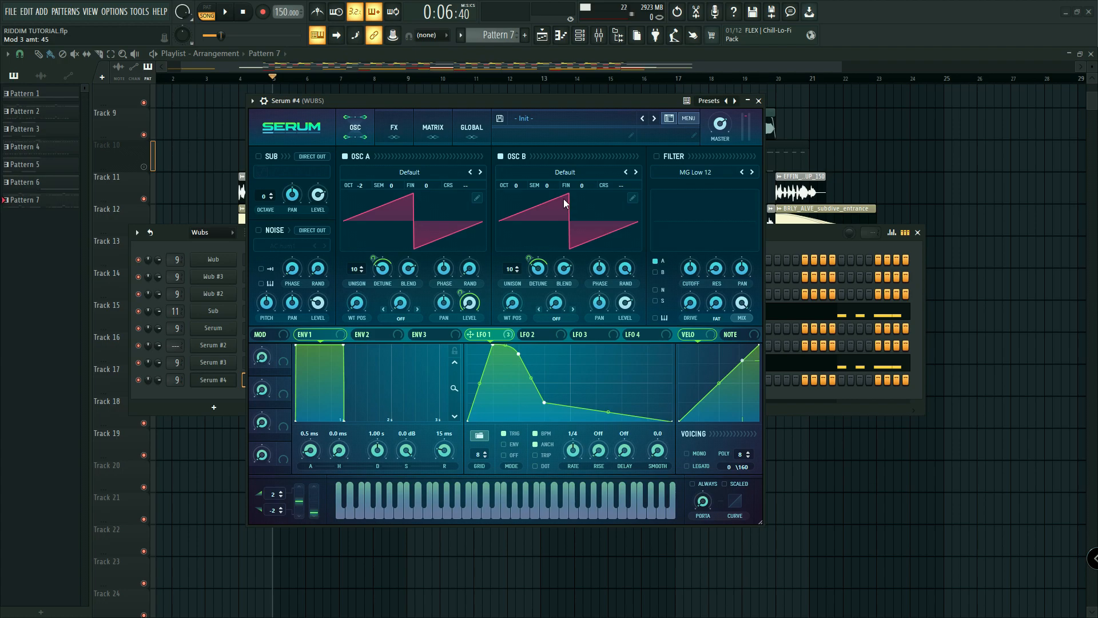
pyautogui.press('v')
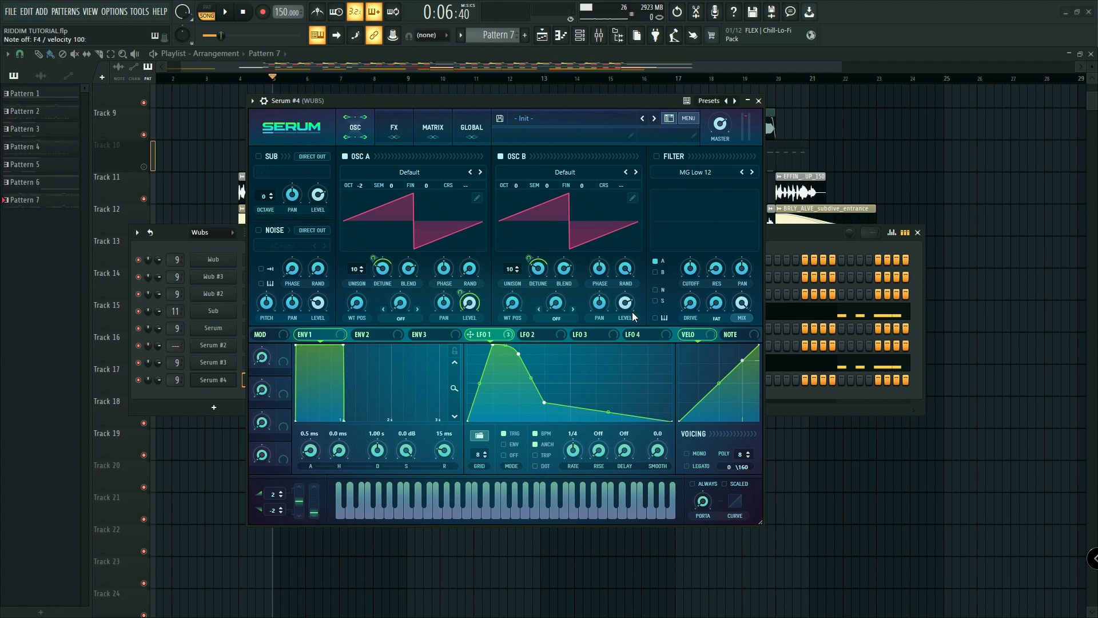
pyautogui.moveTo(631, 301); pyautogui.dragTo(622, 431)
pyautogui.press('v')
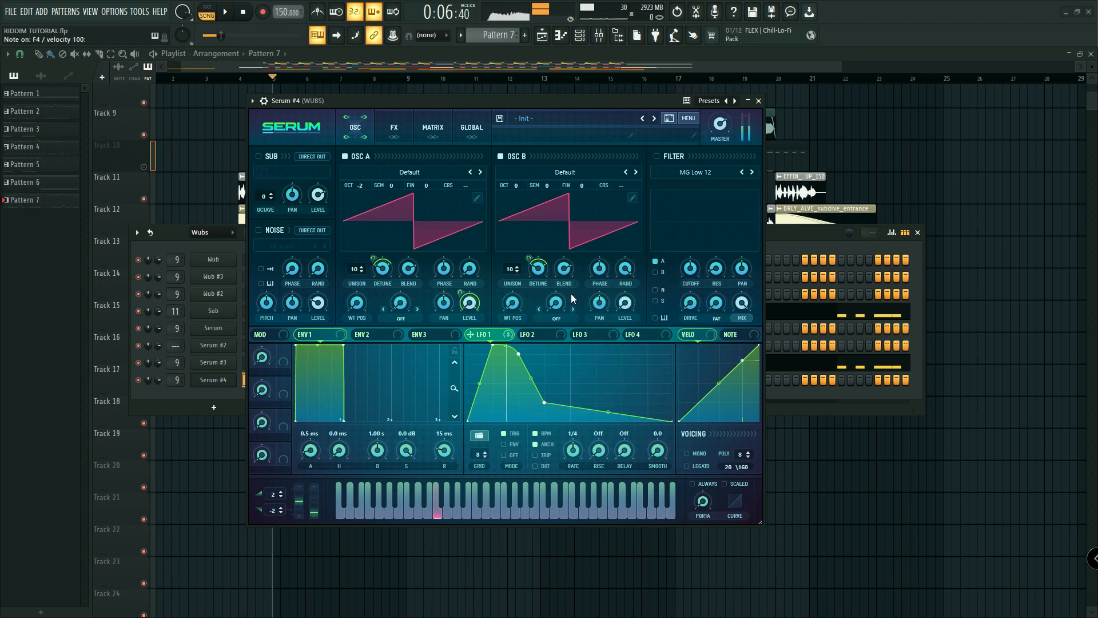
# Step: Enable the filter as Band 12, lower its cutoff, and map LFO 1 to the cutoff
pyautogui.click(656, 156)
pyautogui.click(696, 173)
pyautogui.moveTo(679, 184)
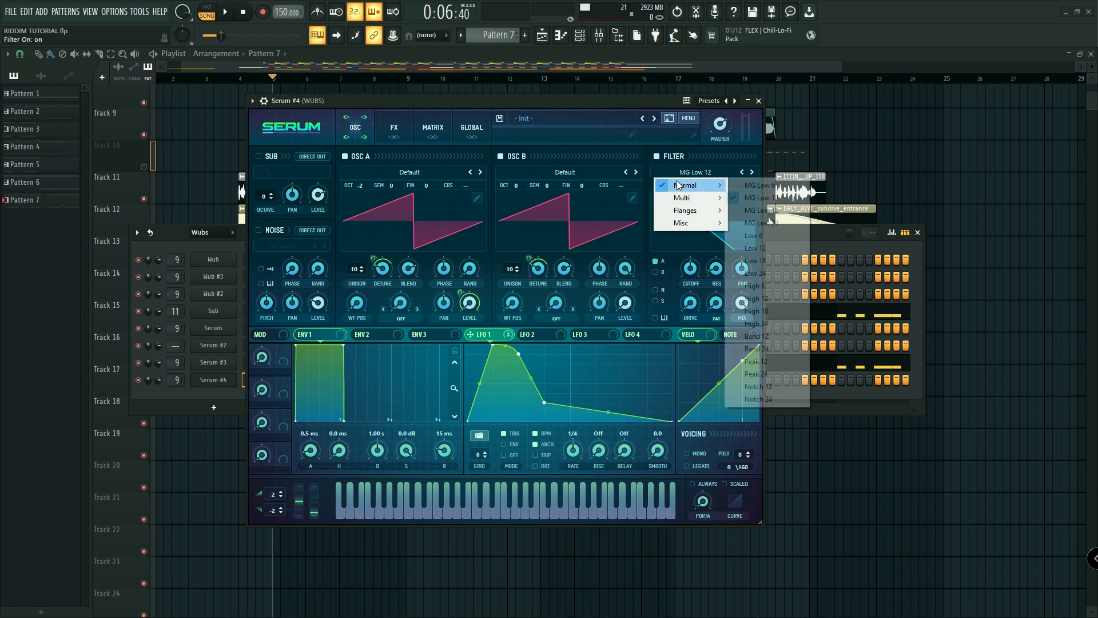
pyautogui.click(756, 337)
pyautogui.moveTo(689, 286)
pyautogui.moveTo(689, 285); pyautogui.dragTo(633, 301)
pyautogui.moveTo(502, 339); pyautogui.dragTo(677, 283)
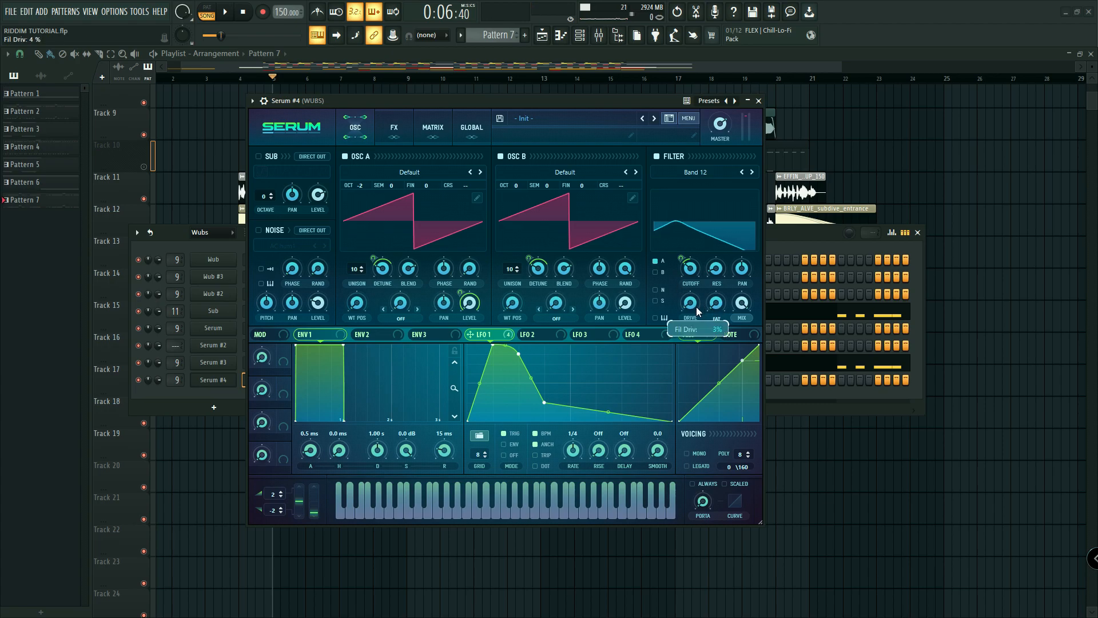
# Step: Map LFO 1 to the filter's drive and resonance, adjust the resonance modulation amount, and audition the sound
pyautogui.moveTo(470, 335); pyautogui.dragTo(671, 338)
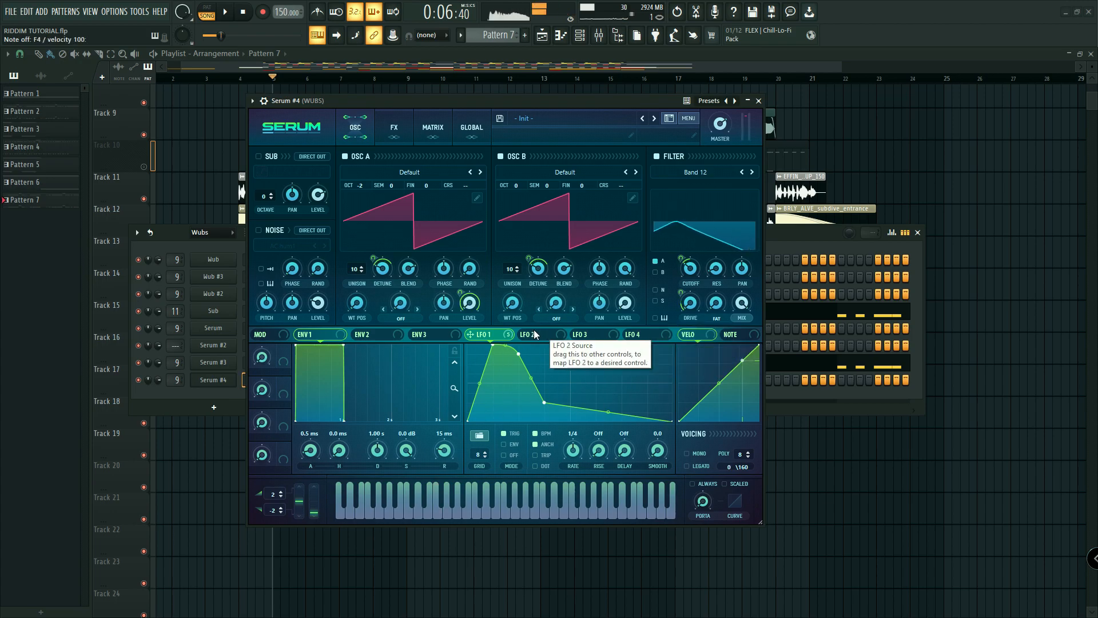
pyautogui.moveTo(471, 334); pyautogui.dragTo(716, 268)
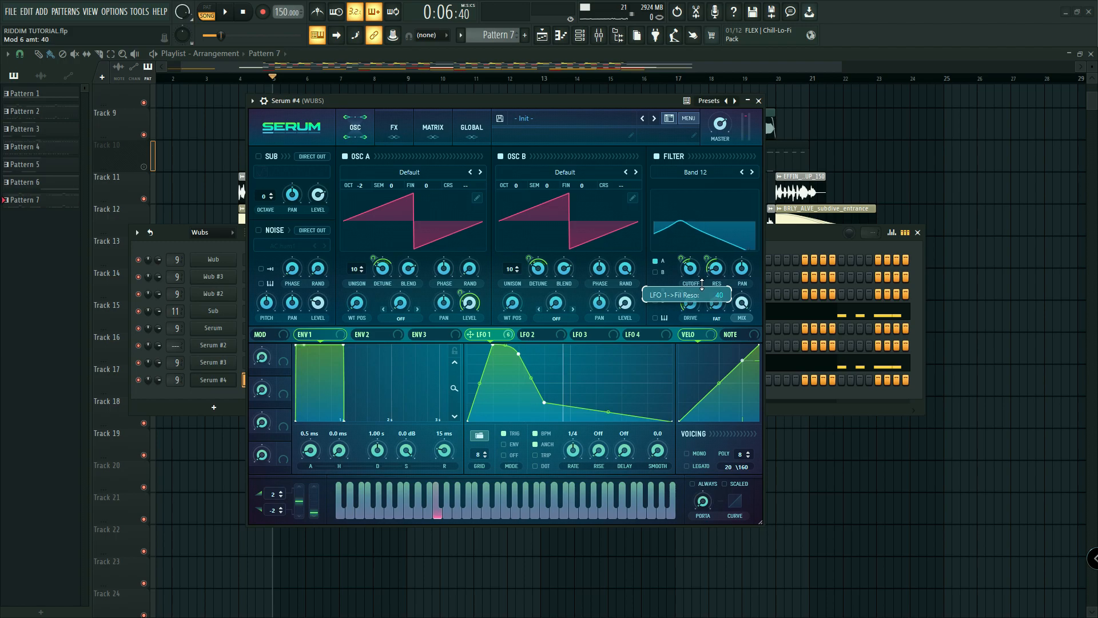
pyautogui.moveTo(708, 260); pyautogui.dragTo(707, 269)
pyautogui.press('v')
pyautogui.moveTo(699, 279)
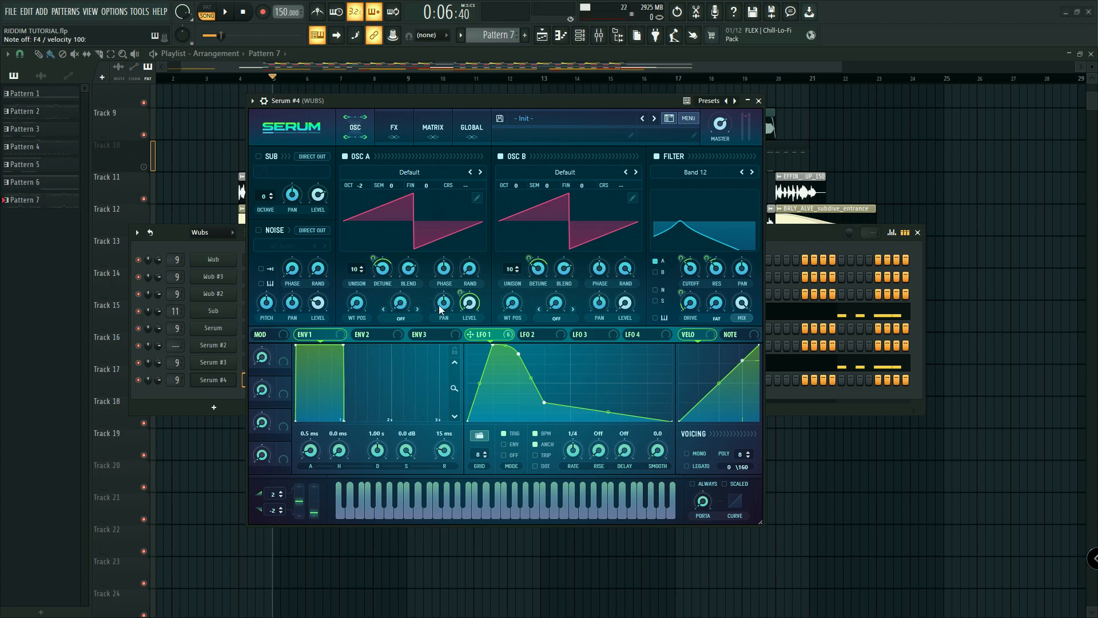
# Step: Set oscillator B's warp mode to Sync (No Window)
pyautogui.click(552, 318)
pyautogui.click(572, 367)
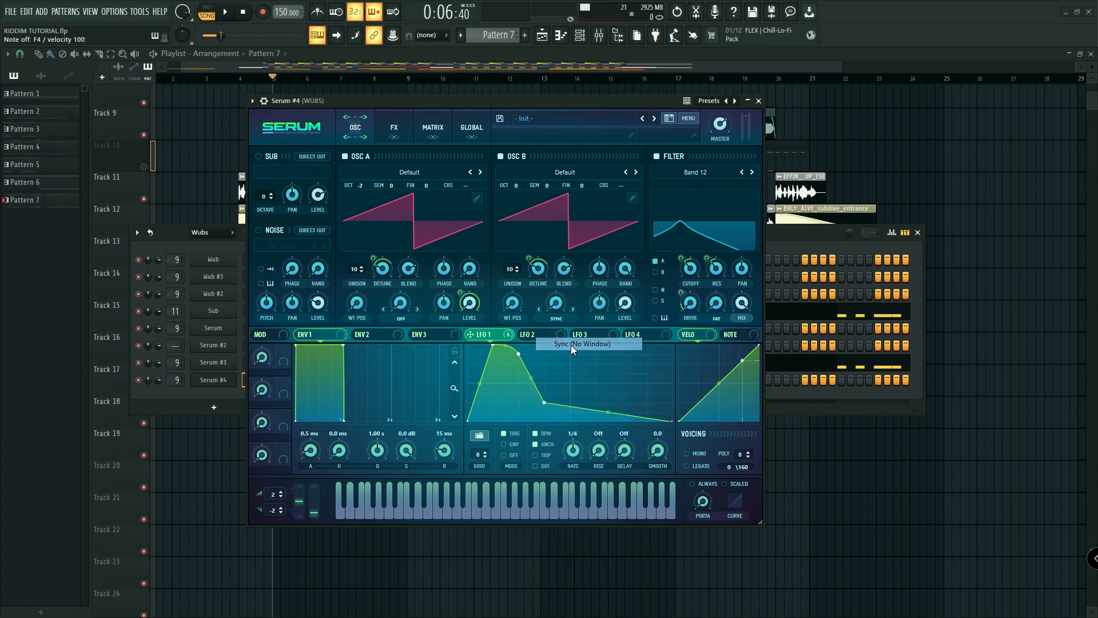
# Step: Shape LFO 2 as a rising ramp in Trig mode at a 1/2 rate and map it to oscillator B's warp amount
pyautogui.click(538, 334)
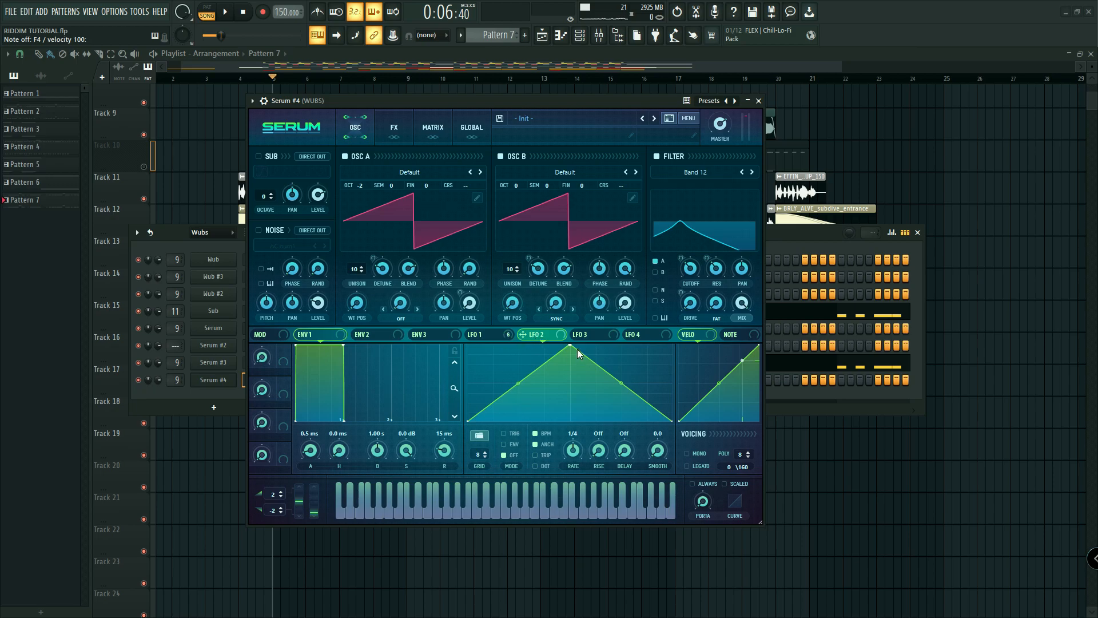
pyautogui.moveTo(578, 351); pyautogui.dragTo(735, 312)
pyautogui.click(503, 433)
pyautogui.moveTo(574, 450); pyautogui.dragTo(577, 456)
pyautogui.moveTo(550, 339); pyautogui.dragTo(544, 309)
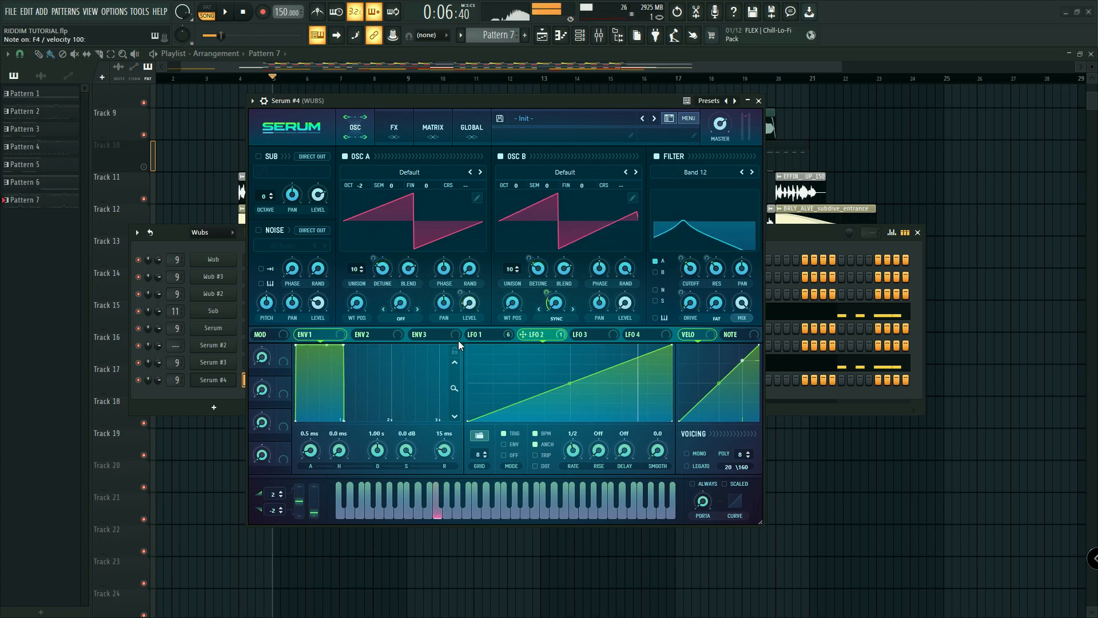
# Step: Switch back to LFO 1 and lower oscillator B's random phase
pyautogui.click(477, 338)
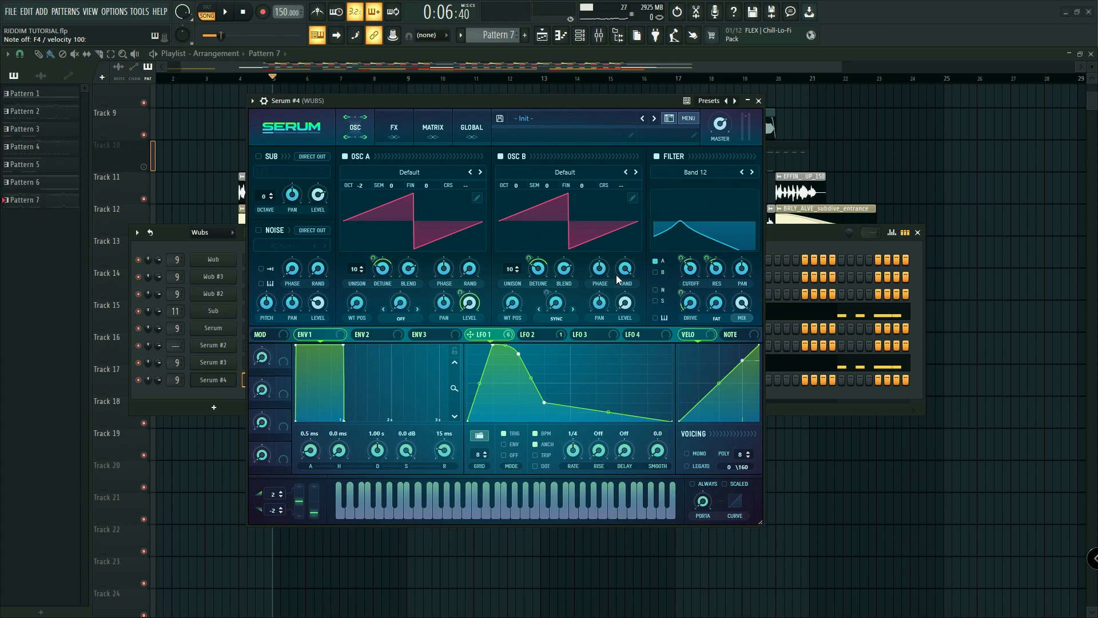
pyautogui.moveTo(626, 269); pyautogui.dragTo(603, 284)
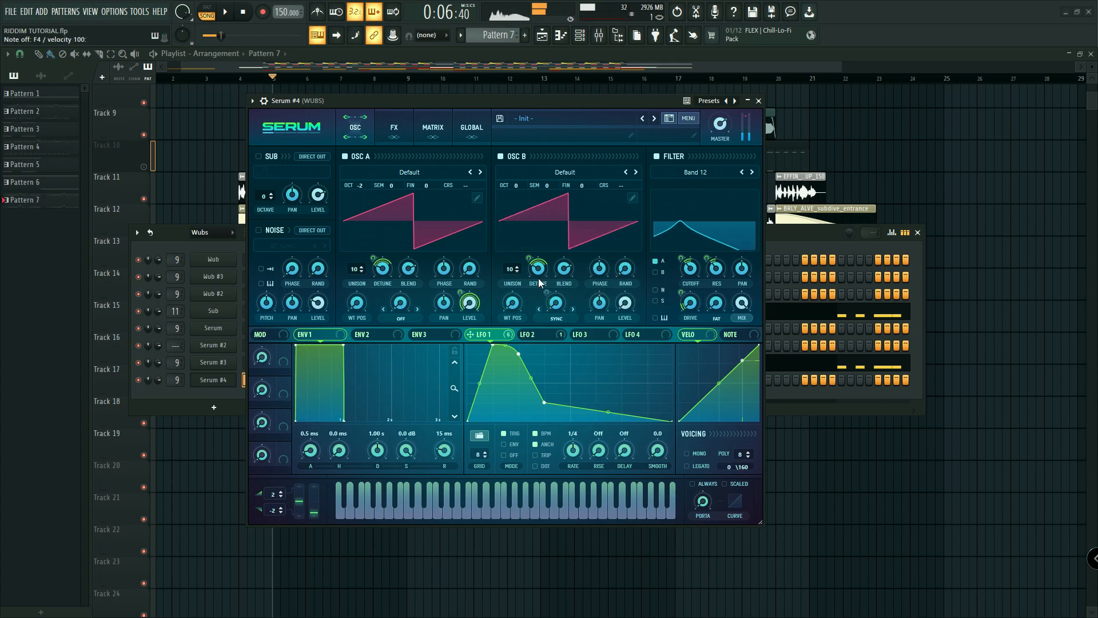
# Step: Enable the Hyper/Dimension effect, adjust the Dimension mix, and set the Dimension size to 0%
pyautogui.click(394, 127)
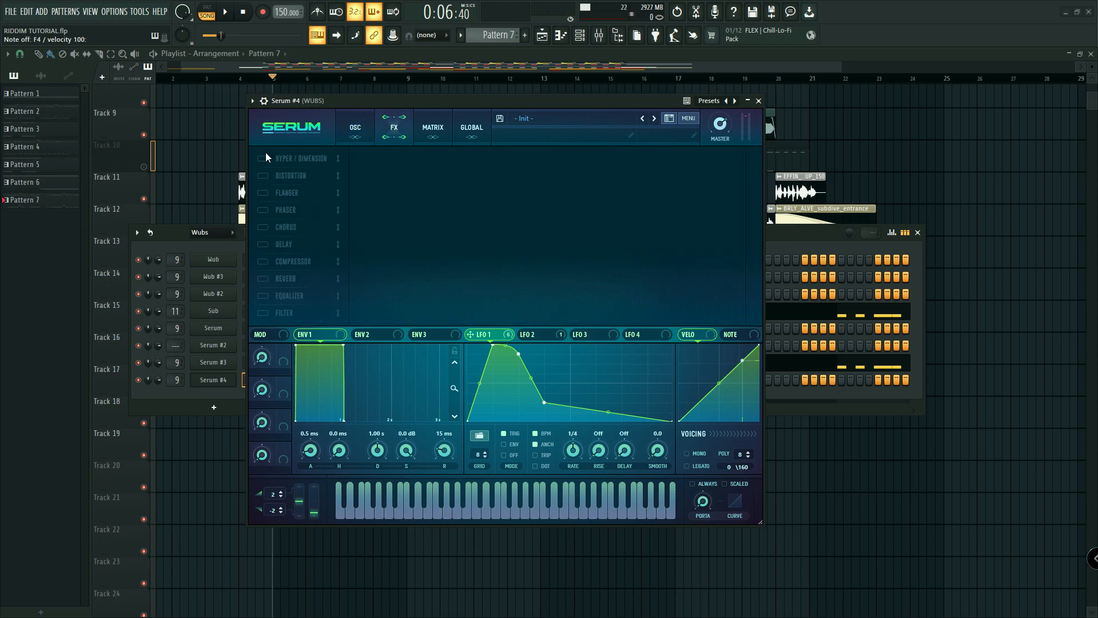
pyautogui.click(264, 158)
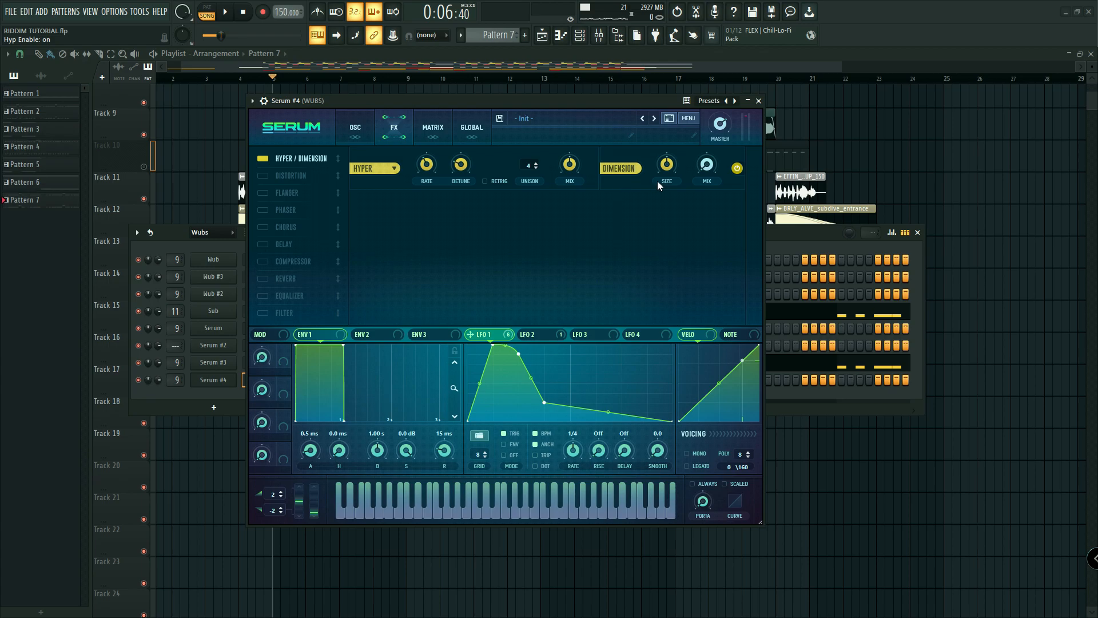
pyautogui.click(703, 163)
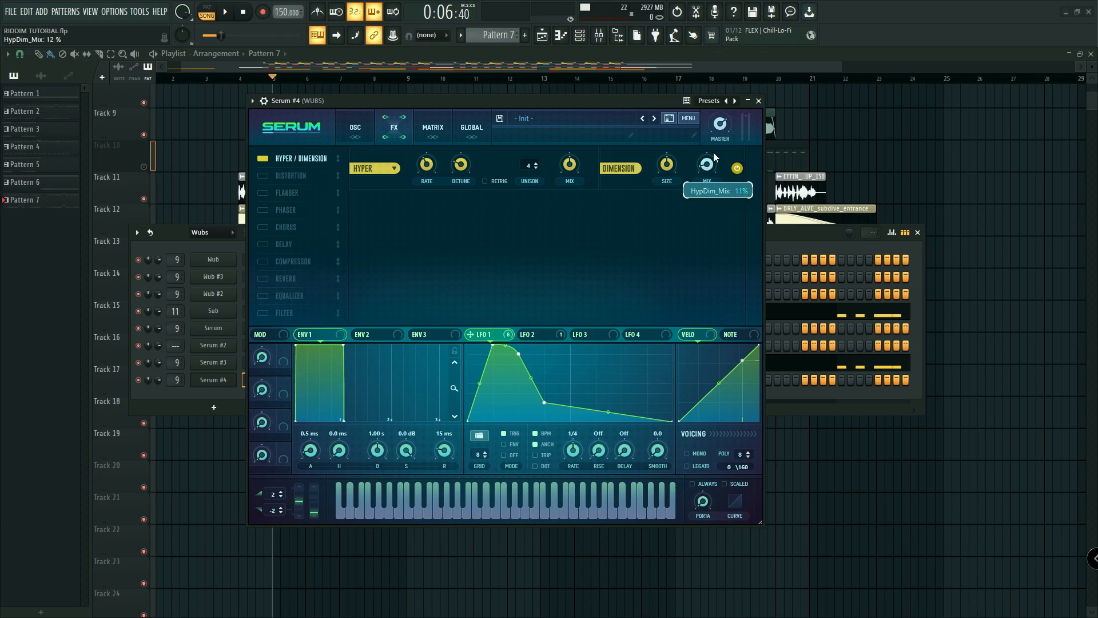
pyautogui.moveTo(720, 146); pyautogui.dragTo(730, 145)
pyautogui.moveTo(670, 166); pyautogui.dragTo(626, 267)
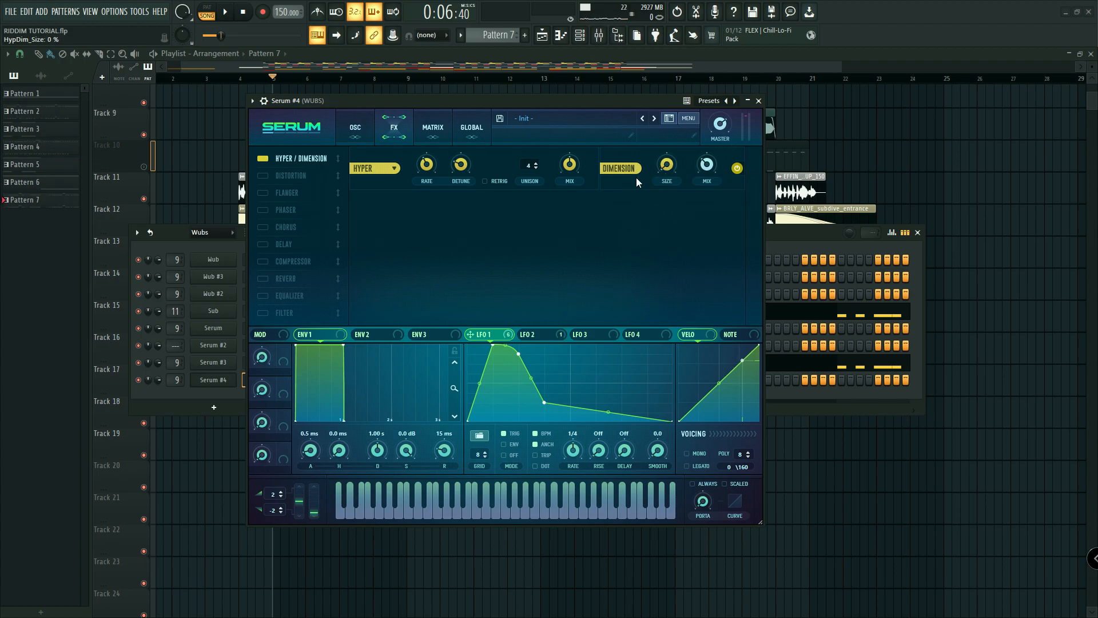
# Step: Lower the Hyper mix, raise its detune, and set its rate to 100%
pyautogui.moveTo(570, 173); pyautogui.dragTo(562, 215)
pyautogui.moveTo(460, 165); pyautogui.dragTo(500, 139)
pyautogui.moveTo(425, 167); pyautogui.dragTo(534, 121)
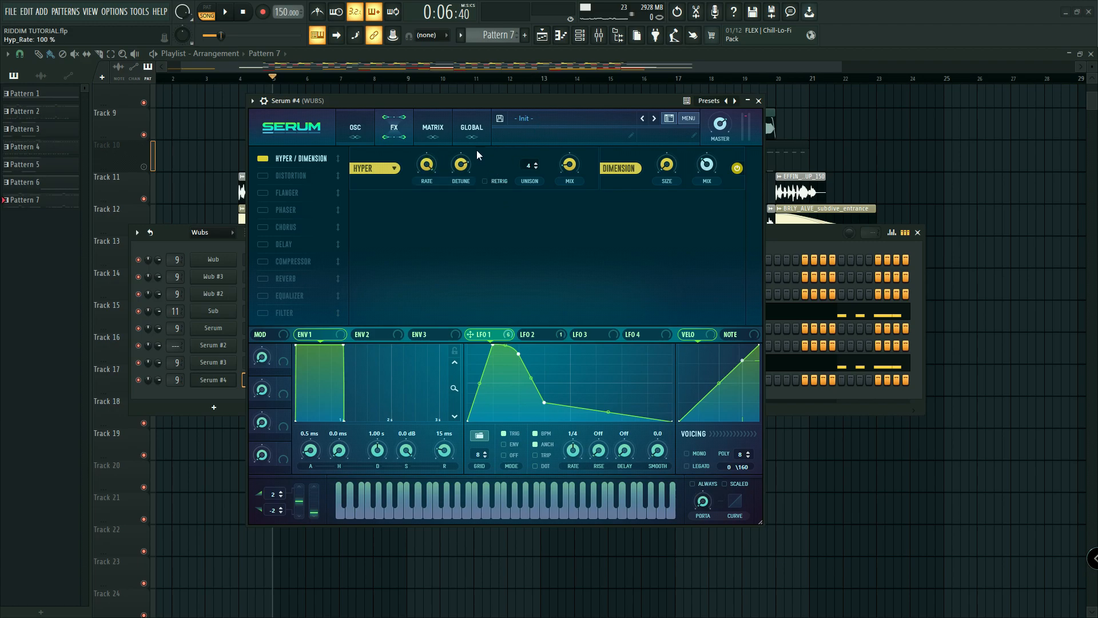
# Step: Enable Distortion and the Compressor, moving the Compressor directly after Distortion in the effects chain
pyautogui.click(265, 174)
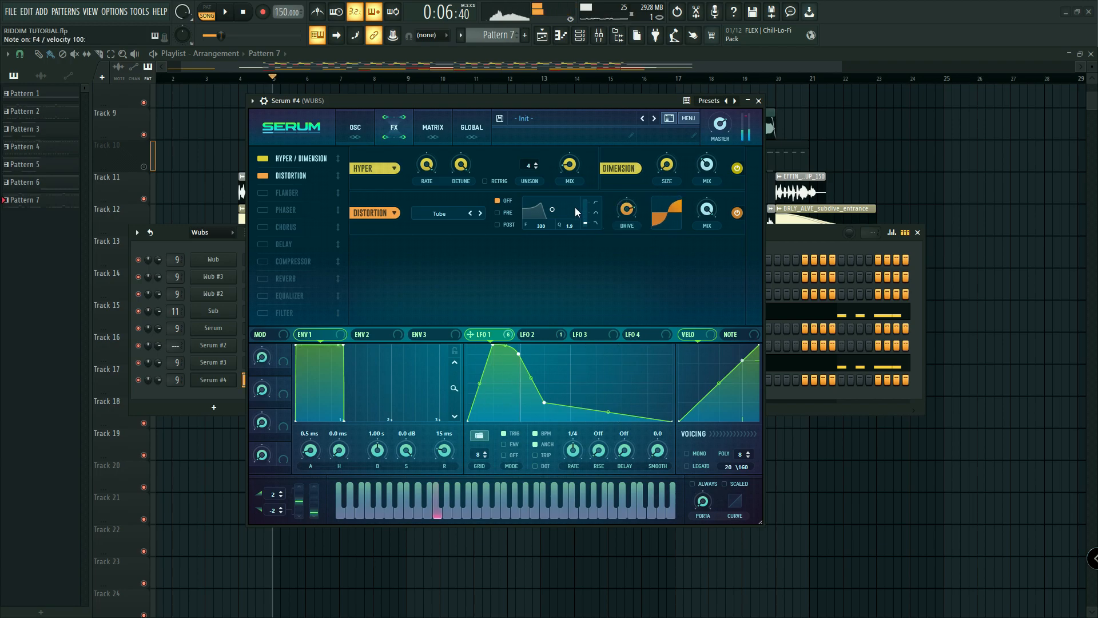
pyautogui.click(262, 262)
pyautogui.moveTo(293, 262); pyautogui.dragTo(318, 198)
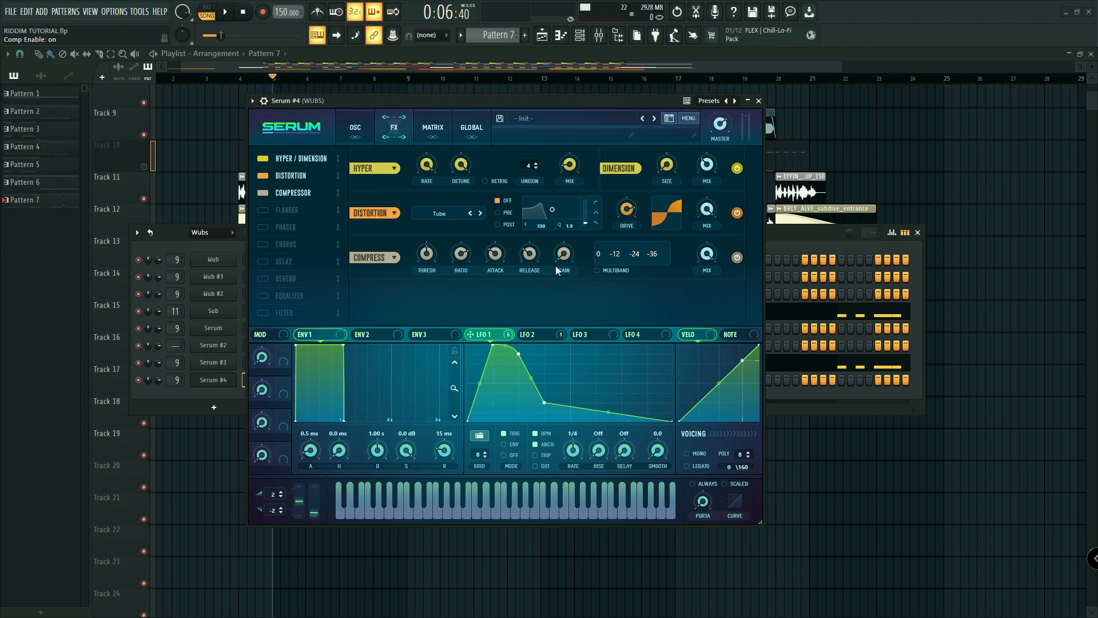
# Step: Switch the compressor to multiband, then enable the Filter effect and place it directly after the compressor in the effects chain
pyautogui.click(597, 269)
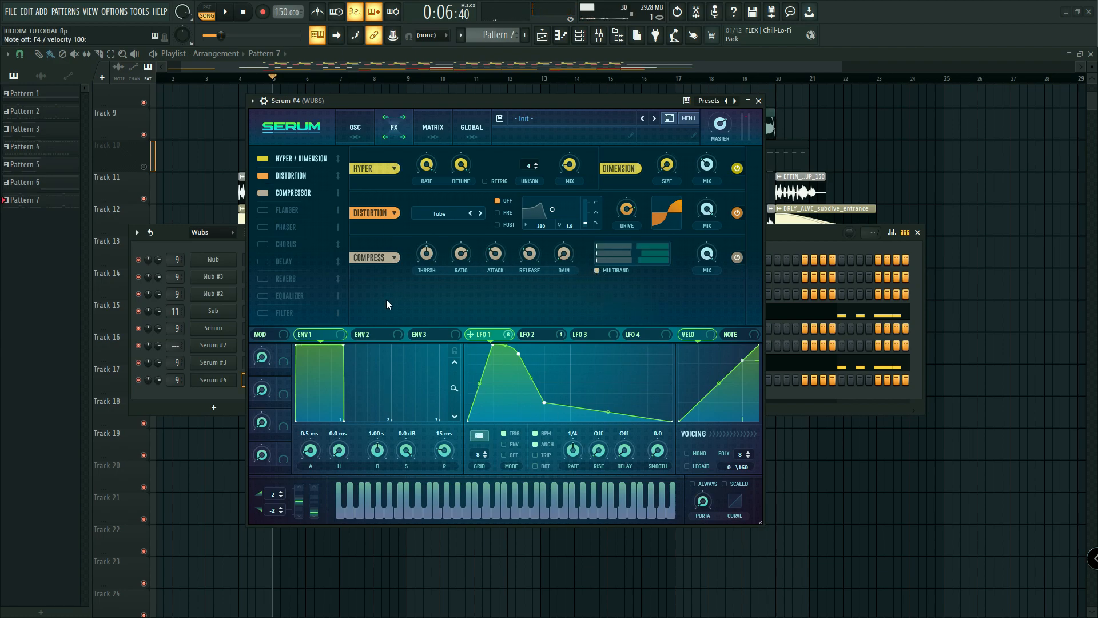
pyautogui.click(262, 295)
pyautogui.click(285, 297)
pyautogui.click(260, 311)
pyautogui.moveTo(260, 311); pyautogui.dragTo(304, 217)
# Step: Set the FX filter type to Cmb + and assign LFO 1 to modulate the filter's resonance
pyautogui.click(423, 303)
pyautogui.moveTo(457, 315)
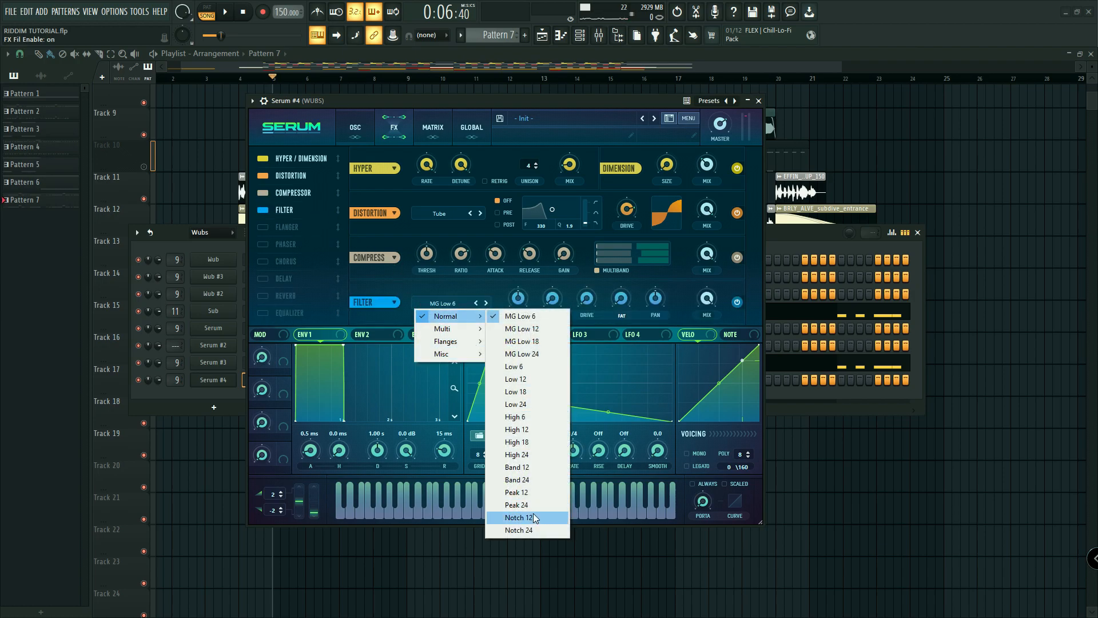
pyautogui.moveTo(457, 358)
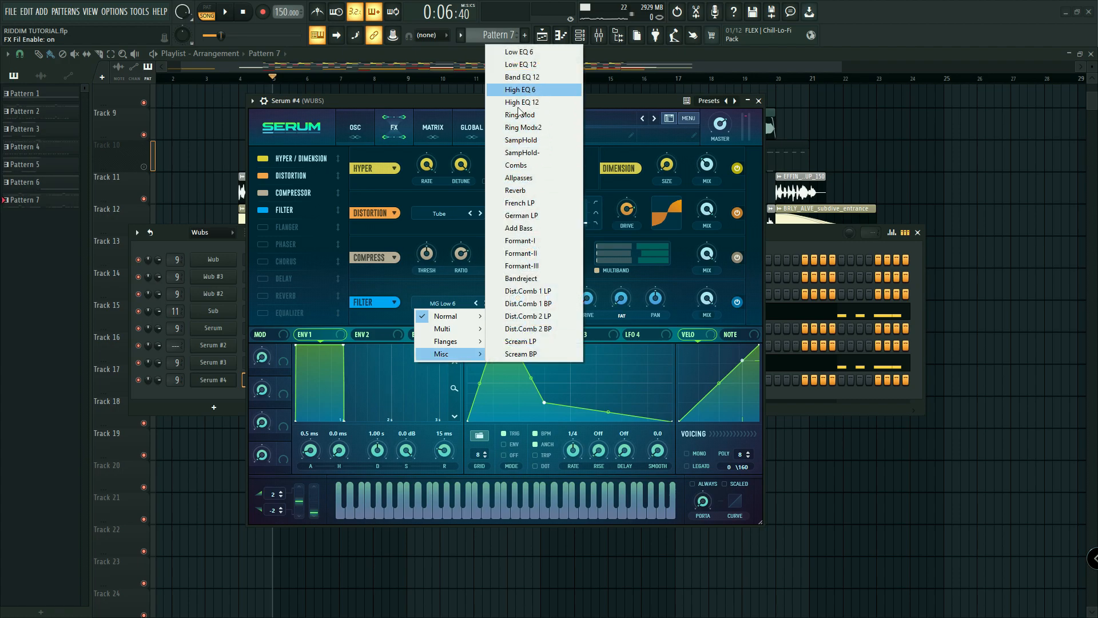
pyautogui.click(531, 225)
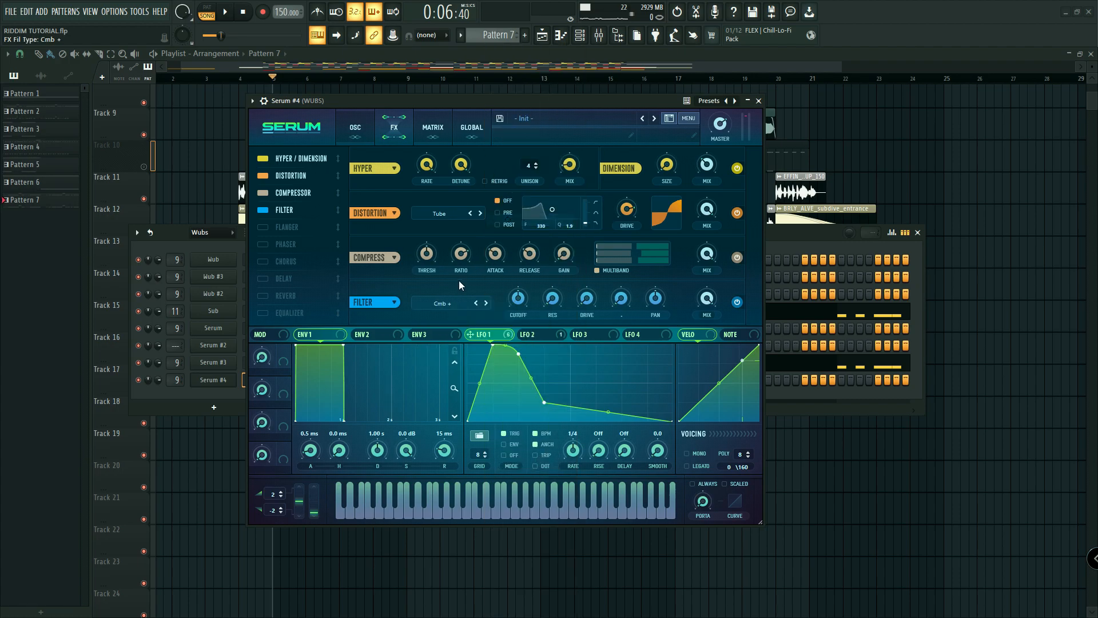
pyautogui.moveTo(518, 298); pyautogui.dragTo(542, 303)
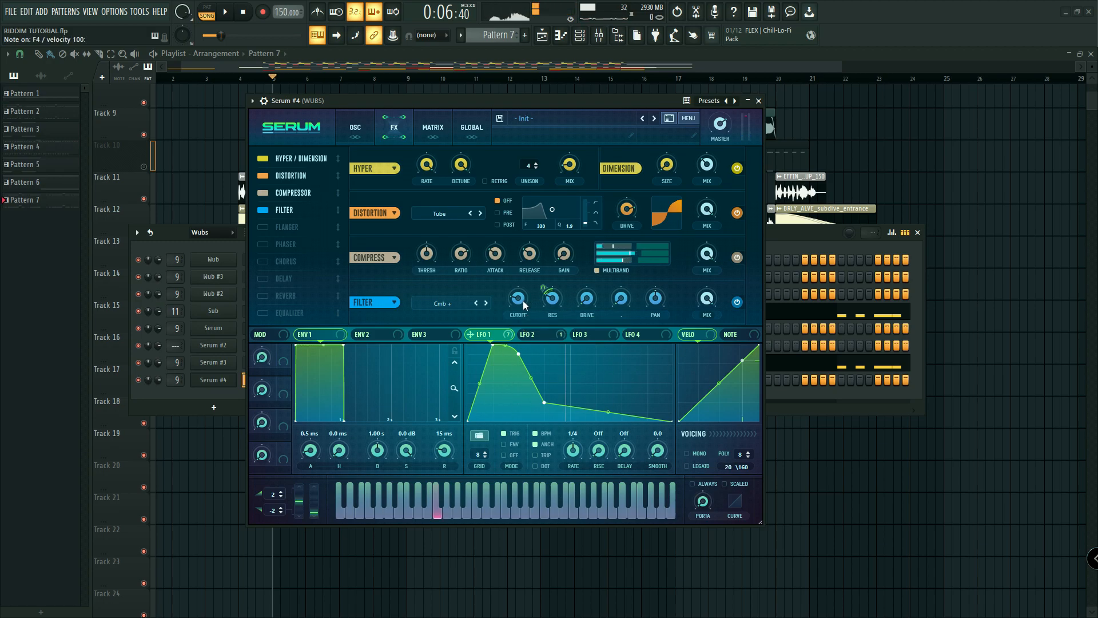
# Step: Reshape LFO 1 by bending its tail into a concave decay, rounding the peak, and moving the falling points later
pyautogui.moveTo(607, 411); pyautogui.dragTo(606, 428)
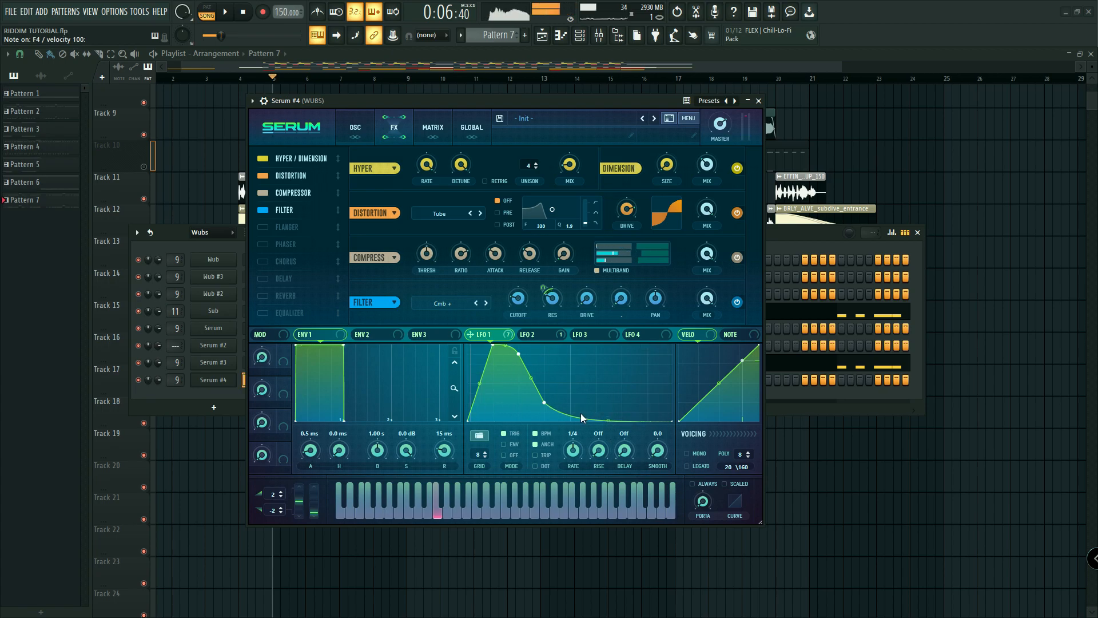
pyautogui.moveTo(544, 403)
pyautogui.mouseDown()
pyautogui.moveTo(567, 405)
pyautogui.moveTo(544, 403)
pyautogui.mouseUp()
pyautogui.moveTo(513, 352)
pyautogui.mouseDown()
pyautogui.moveTo(534, 355)
pyautogui.moveTo(492, 364)
pyautogui.moveTo(516, 344)
pyautogui.moveTo(506, 344)
pyautogui.mouseUp()
pyautogui.moveTo(544, 403); pyautogui.dragTo(564, 404)
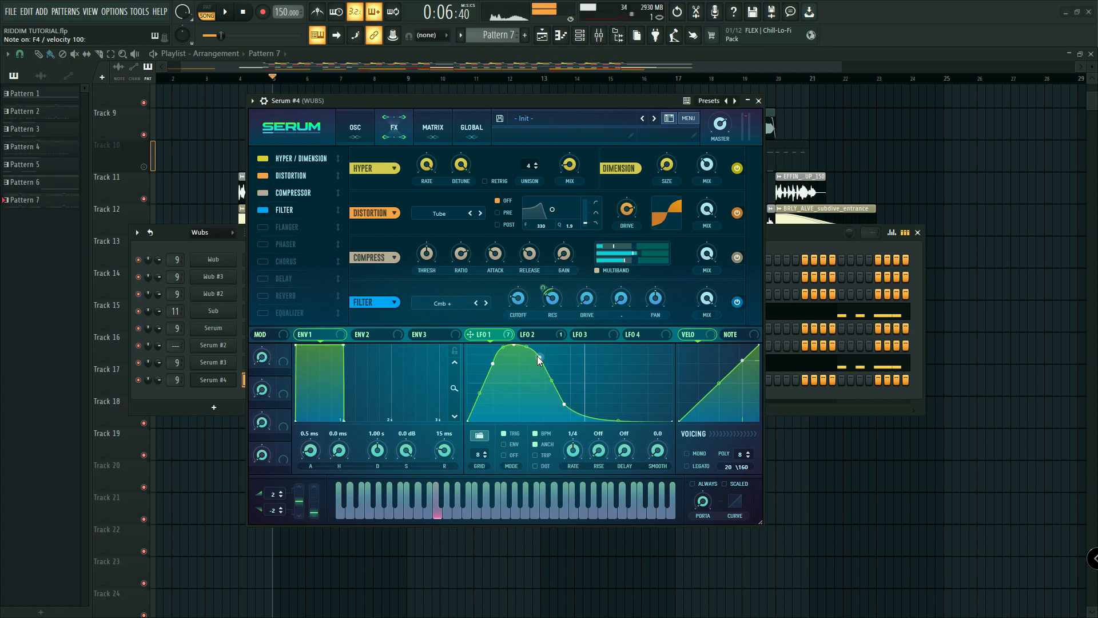
pyautogui.moveTo(539, 357); pyautogui.dragTo(544, 363)
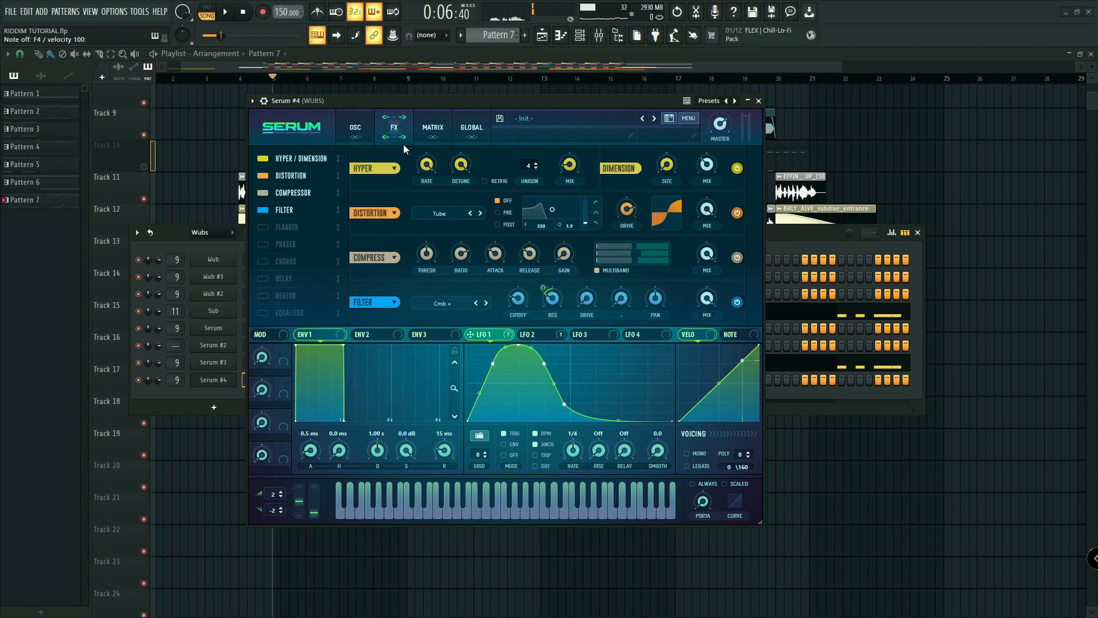
# Step: Adjust the LFO modulation depth on the unison detune of both oscillators and set oscillator B's octave to +1
pyautogui.click(360, 135)
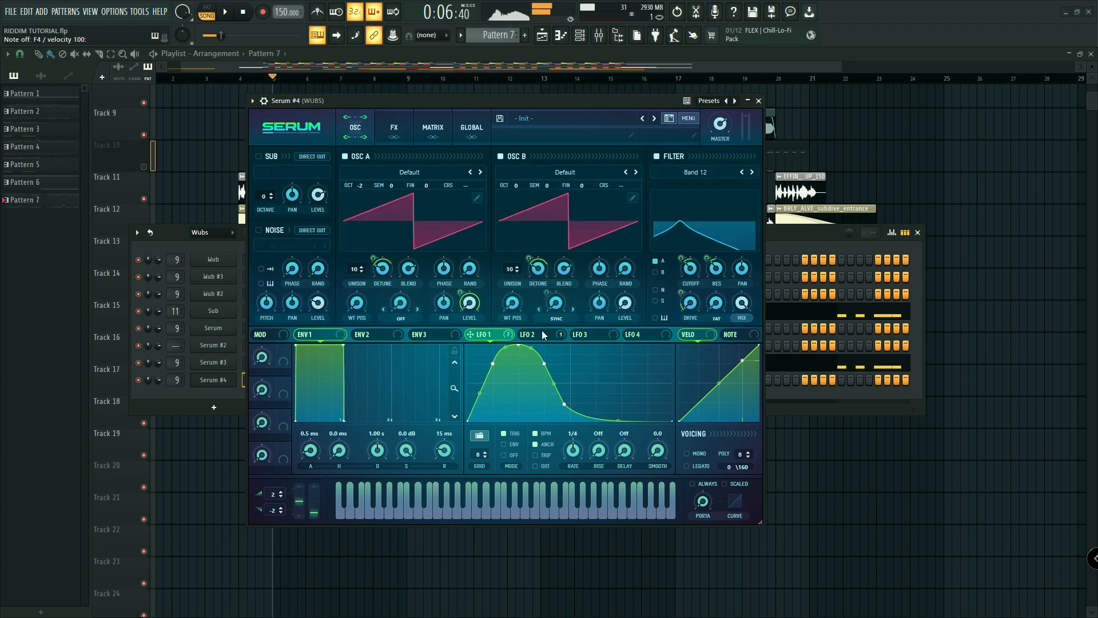
pyautogui.moveTo(537, 269); pyautogui.dragTo(569, 234)
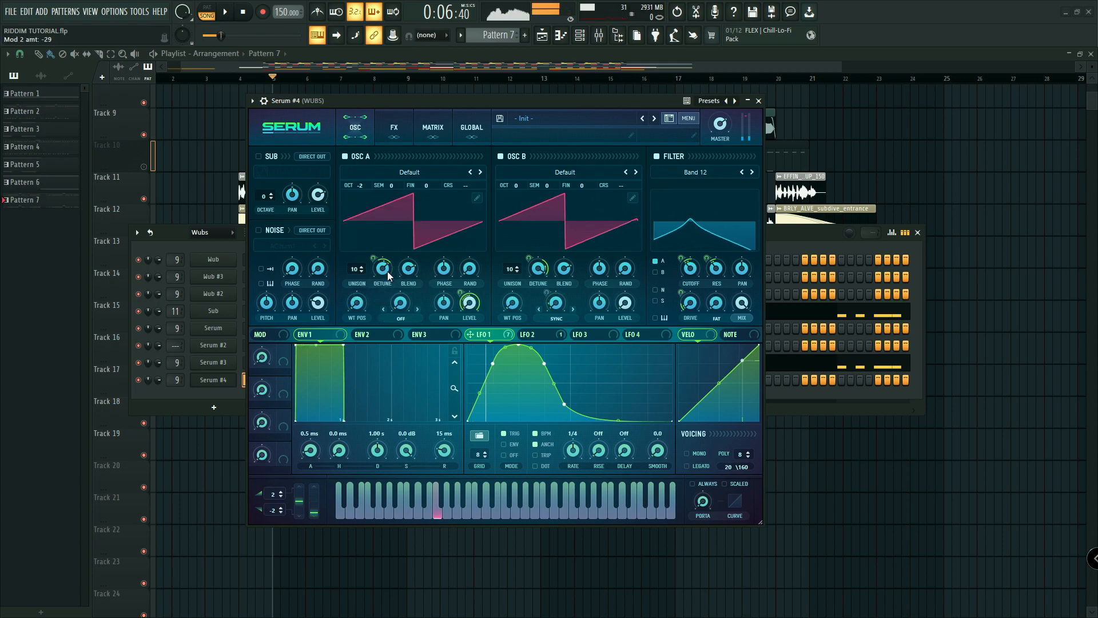
pyautogui.moveTo(372, 284); pyautogui.dragTo(384, 260)
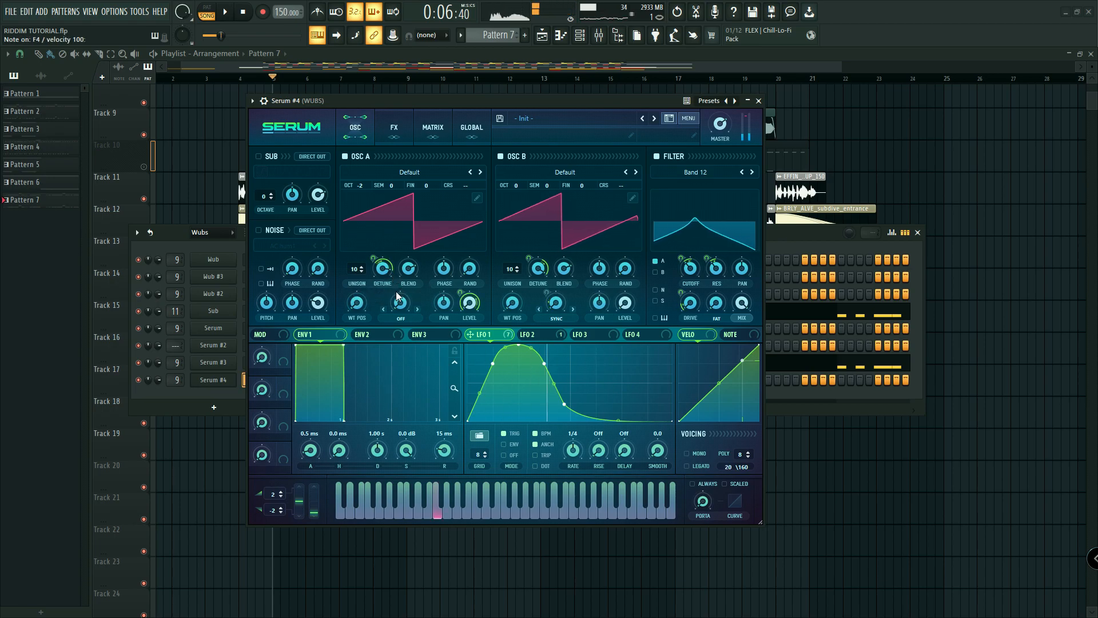
pyautogui.moveTo(382, 259)
pyautogui.mouseDown()
pyautogui.moveTo(372, 295)
pyautogui.moveTo(388, 273)
pyautogui.mouseUp()
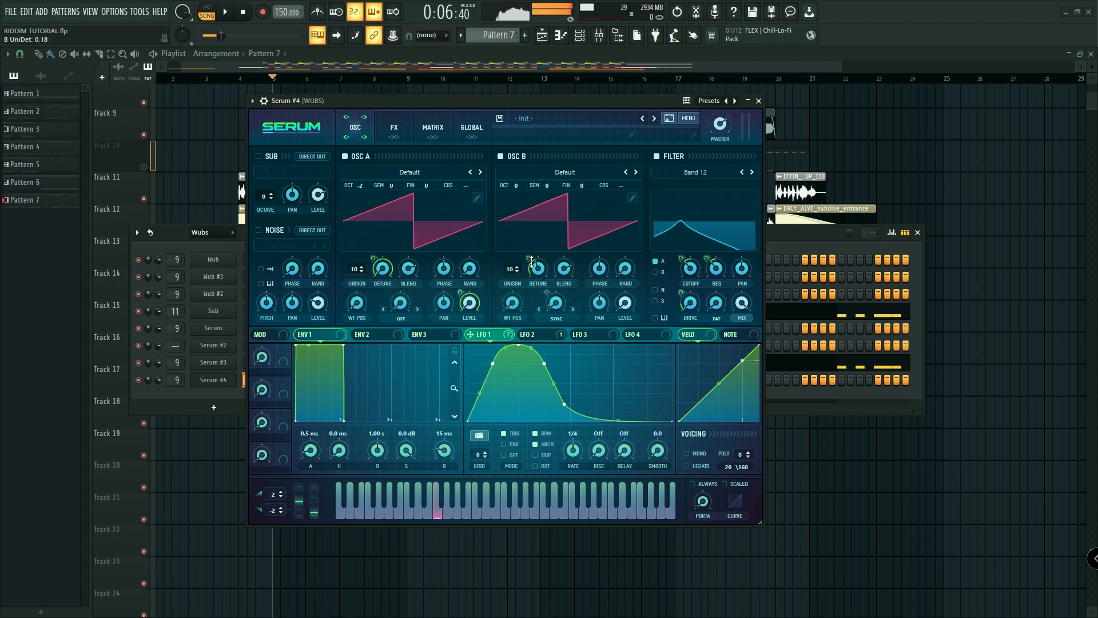
pyautogui.moveTo(517, 187); pyautogui.dragTo(523, 177)
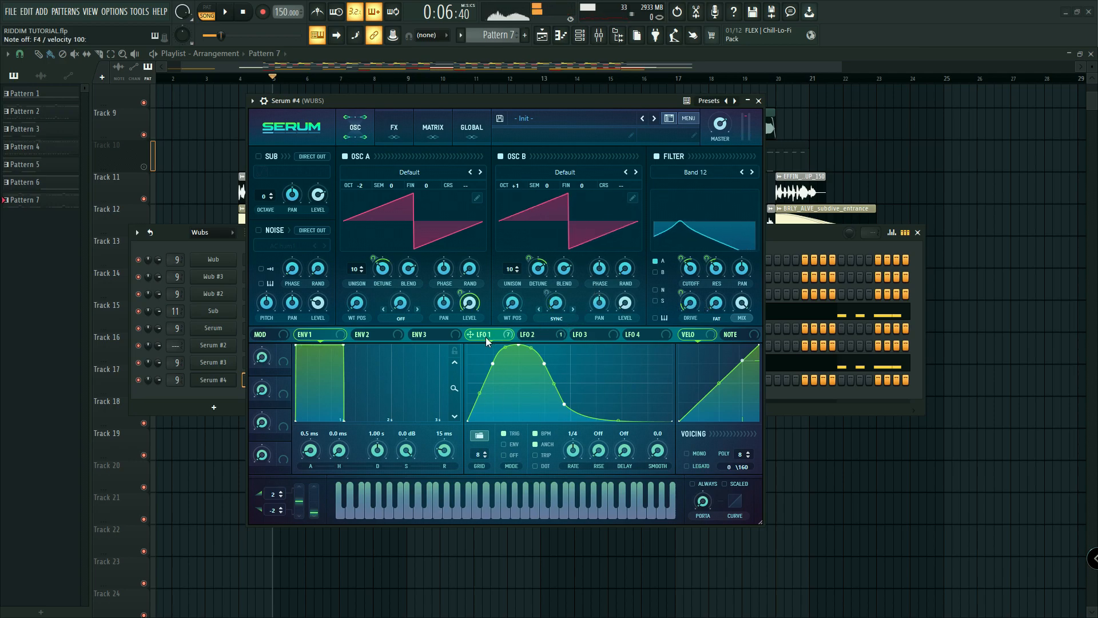
# Step: Set oscillator A's warp mode to FM (from B) and assign LFO 1 to modulate its warp amount
pyautogui.click(402, 318)
pyautogui.click(410, 558)
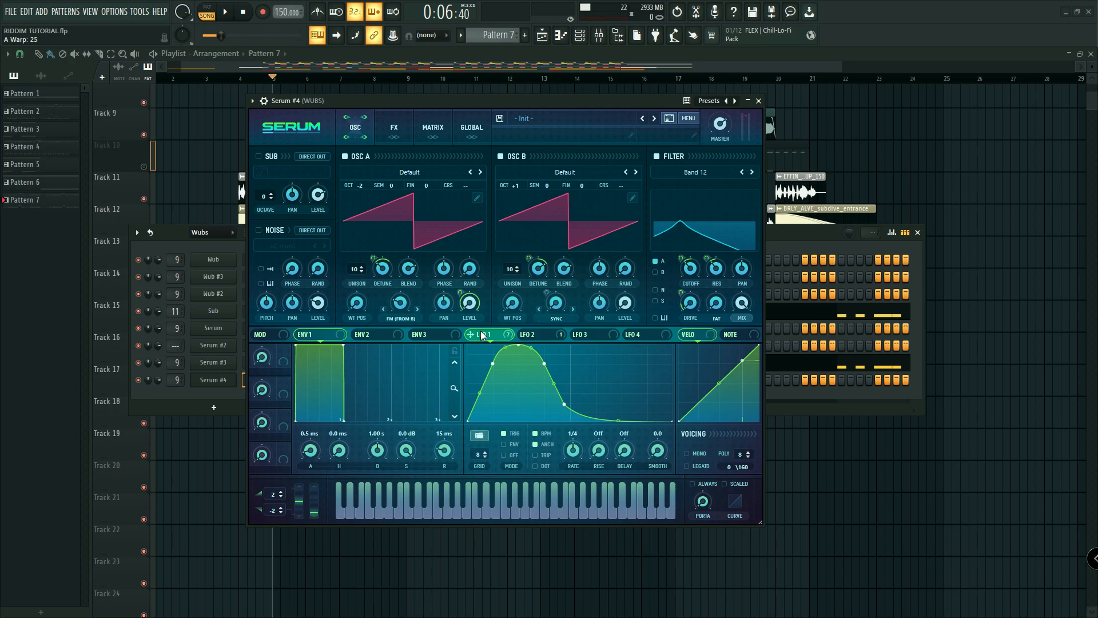
pyautogui.moveTo(398, 311)
pyautogui.mouseDown()
pyautogui.moveTo(396, 329)
pyautogui.moveTo(414, 297)
pyautogui.mouseUp()
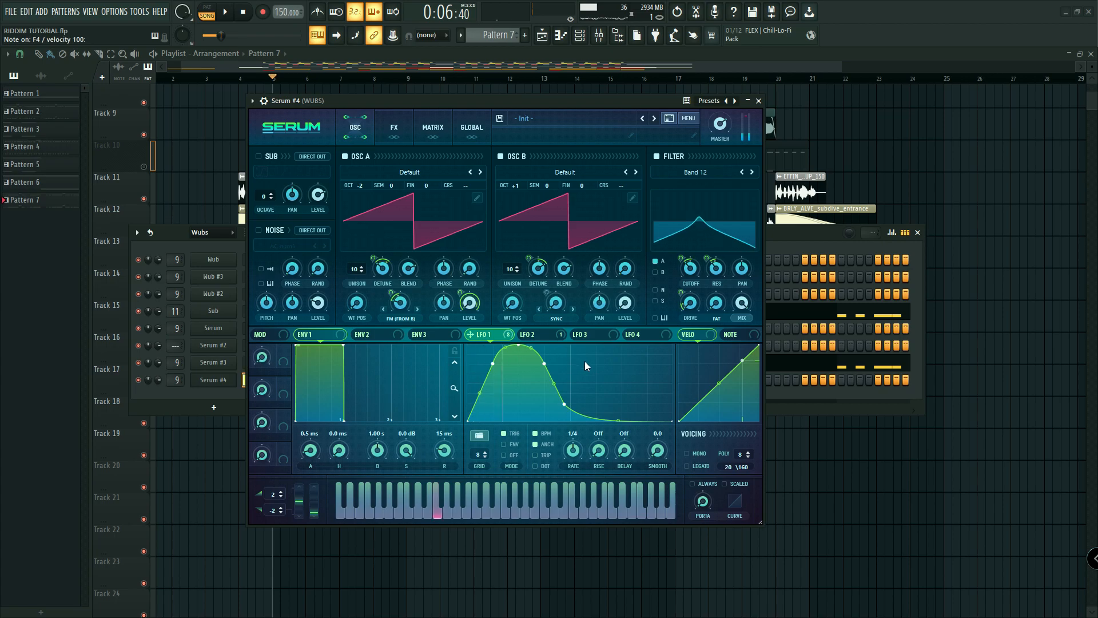
# Step: Create a new pattern, close the synth window, and open the piano roll for the Serum #4 channel
pyautogui.click(403, 132)
pyautogui.click(525, 35)
pyautogui.click(759, 100)
pyautogui.rightClick(229, 380)
pyautogui.click(252, 381)
pyautogui.rightClick(50, 275)
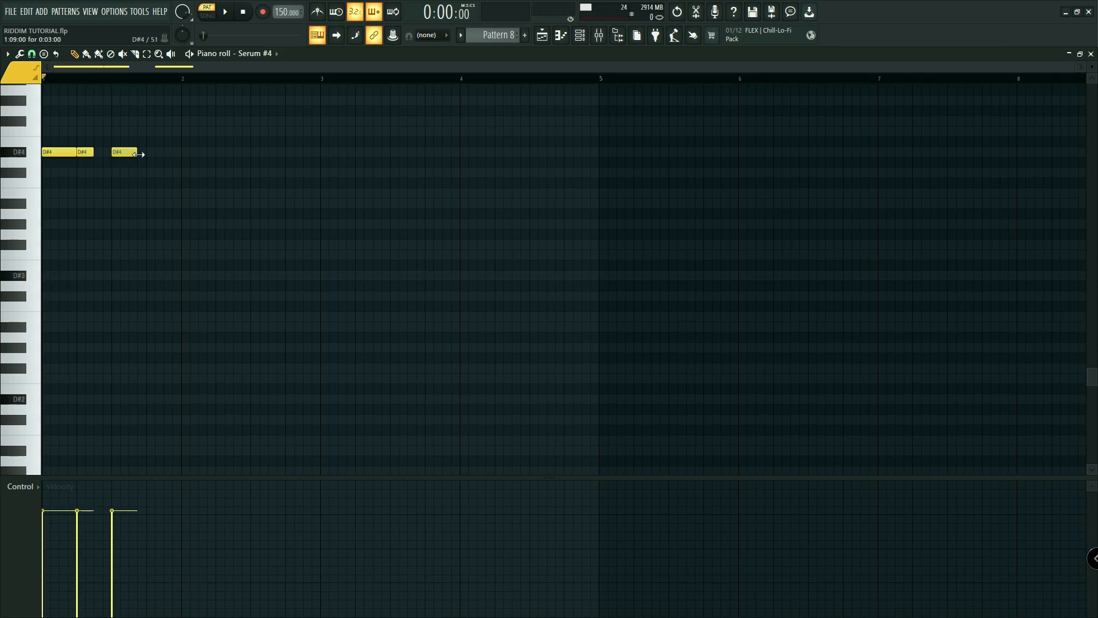
# Step: Place a rhythm of short D#4 notes through bars 1 and 2 and play the pattern
pyautogui.moveTo(140, 153); pyautogui.dragTo(138, 158)
pyautogui.click(152, 151)
pyautogui.click(187, 152)
pyautogui.click(223, 152)
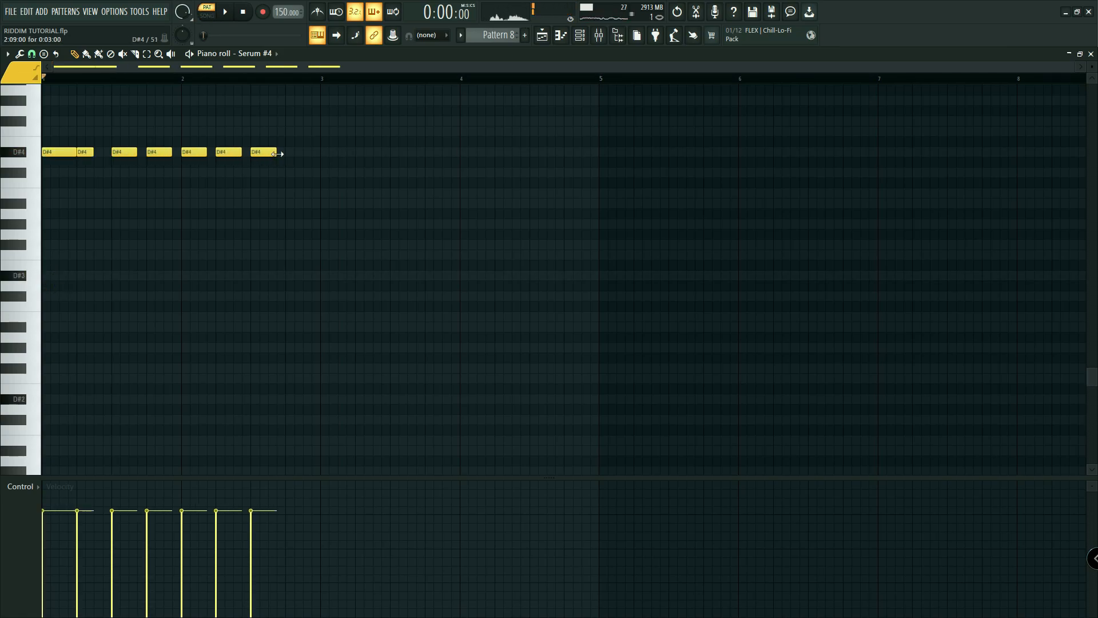
pyautogui.press('space')
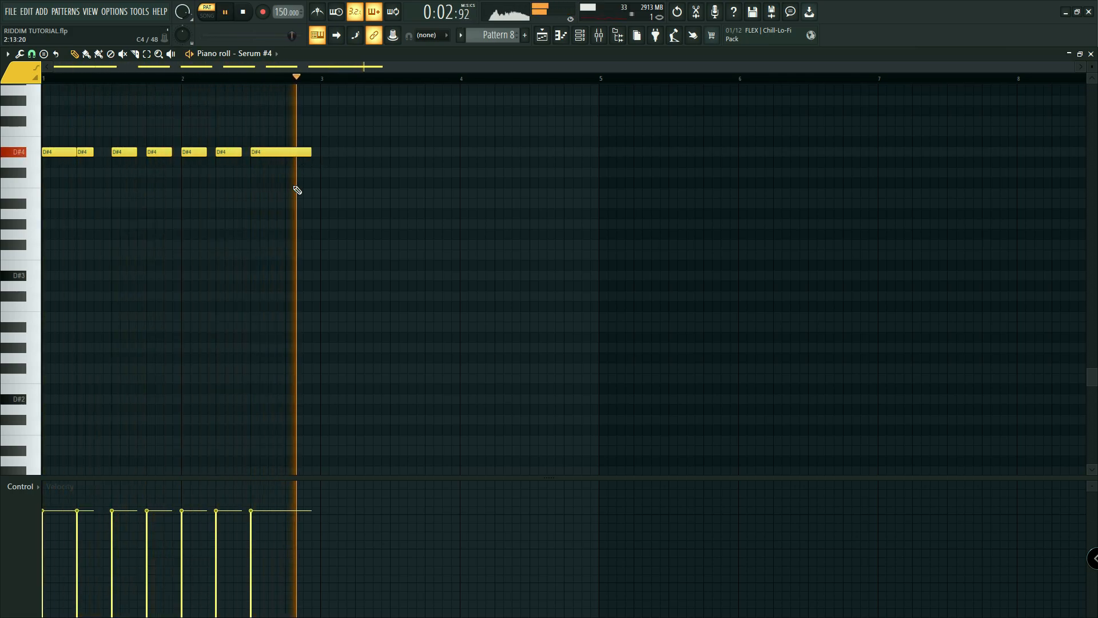
# Step: Extend bar 2's last note to bar 3, repeat the rhythm in bar 3, and fill bar 4 with one long D#4 note
pyautogui.moveTo(308, 155); pyautogui.dragTo(321, 153)
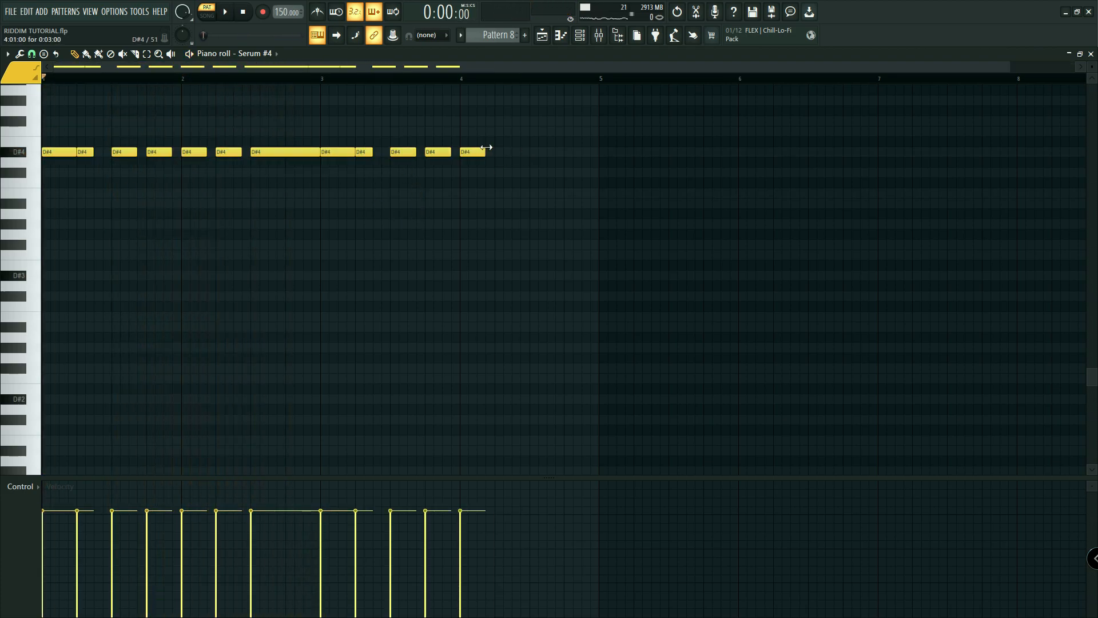
pyautogui.moveTo(486, 148); pyautogui.dragTo(598, 153)
pyautogui.press('space')
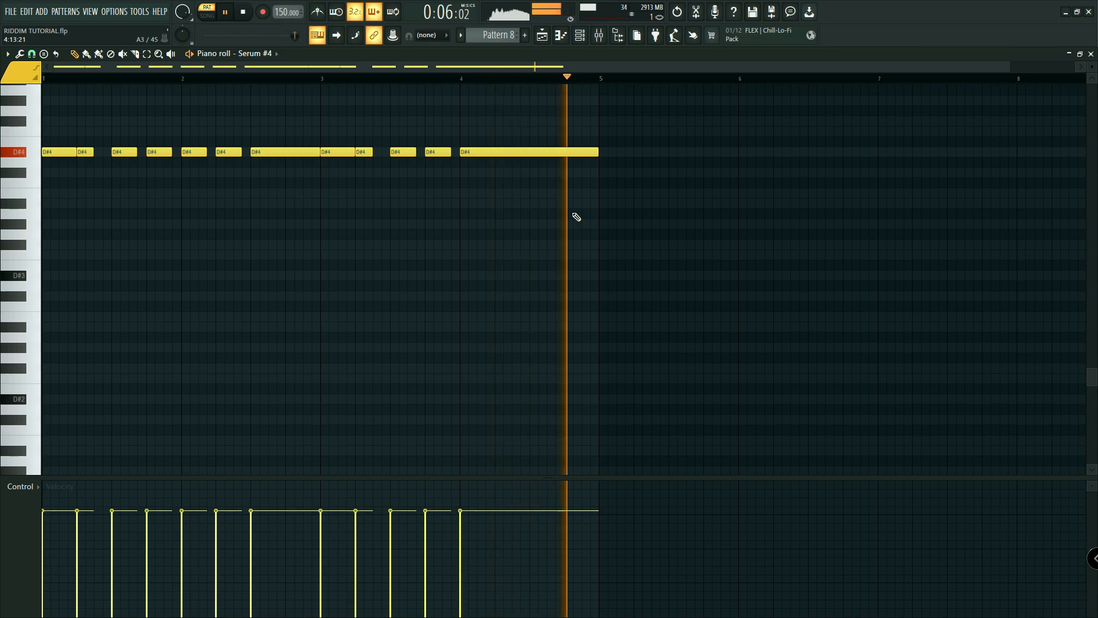
pyautogui.press('space')
# Step: Copy the Serum #4 notes into the Sub channel and transpose them down two octaves to D#2
pyautogui.press('F6')
pyautogui.rightClick(246, 303)
pyautogui.click(252, 311)
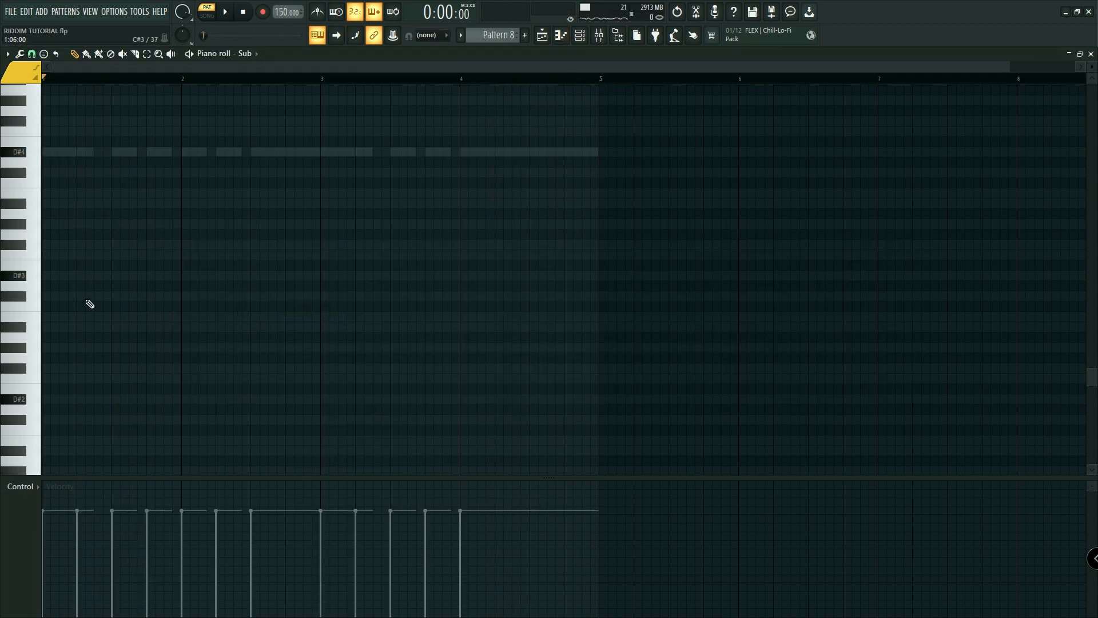
pyautogui.press('F6')
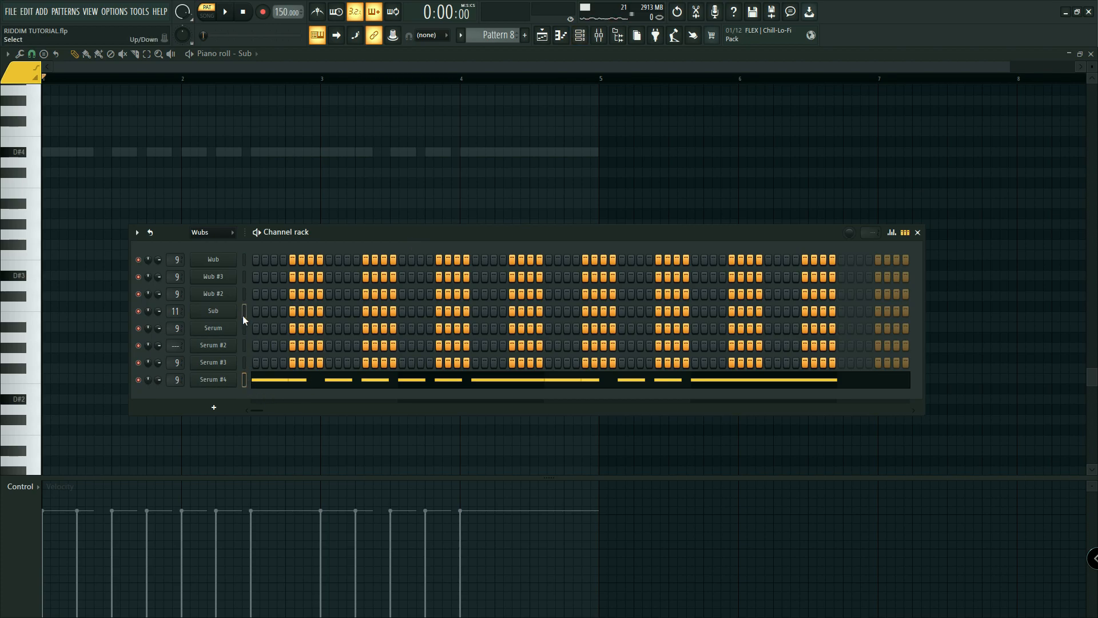
pyautogui.click(244, 312)
pyautogui.hotkey('ctrl', 'v')
pyautogui.press('F6')
pyautogui.moveTo(630, 177); pyautogui.dragTo(43, 127)
pyautogui.hotkey('ctrl', 'Down')
pyautogui.hotkey('ctrl', 'Down')
# Step: Replace the Sub's long notes in bars 2 and 4 with evenly spaced short D#2 notes and audition the pattern
pyautogui.click(552, 378)
pyautogui.rightClick(552, 377)
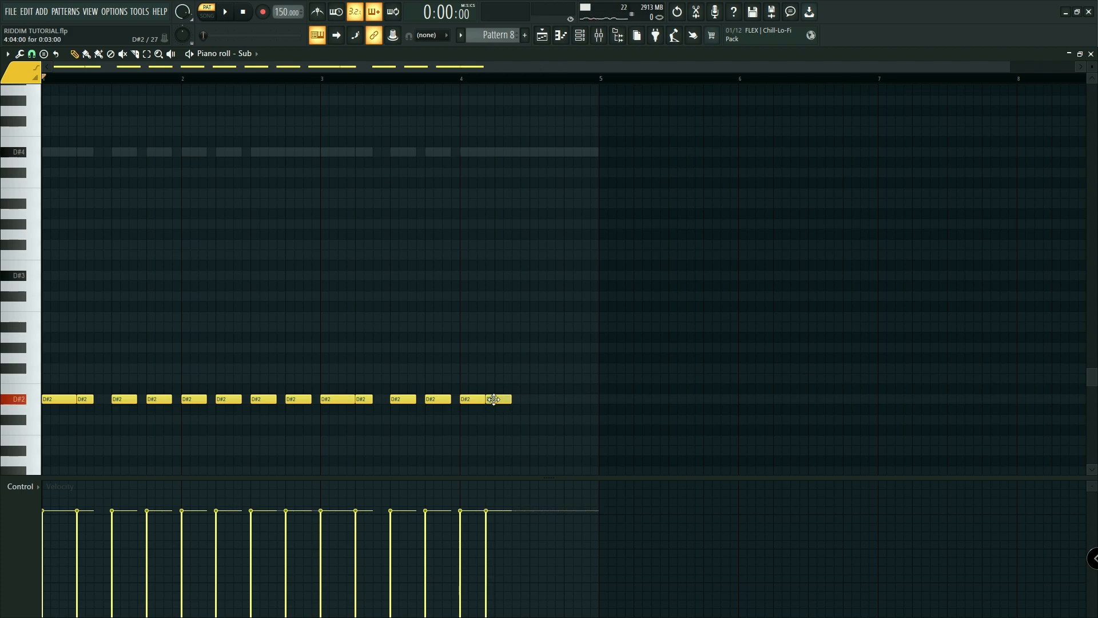
pyautogui.moveTo(501, 399); pyautogui.dragTo(510, 399)
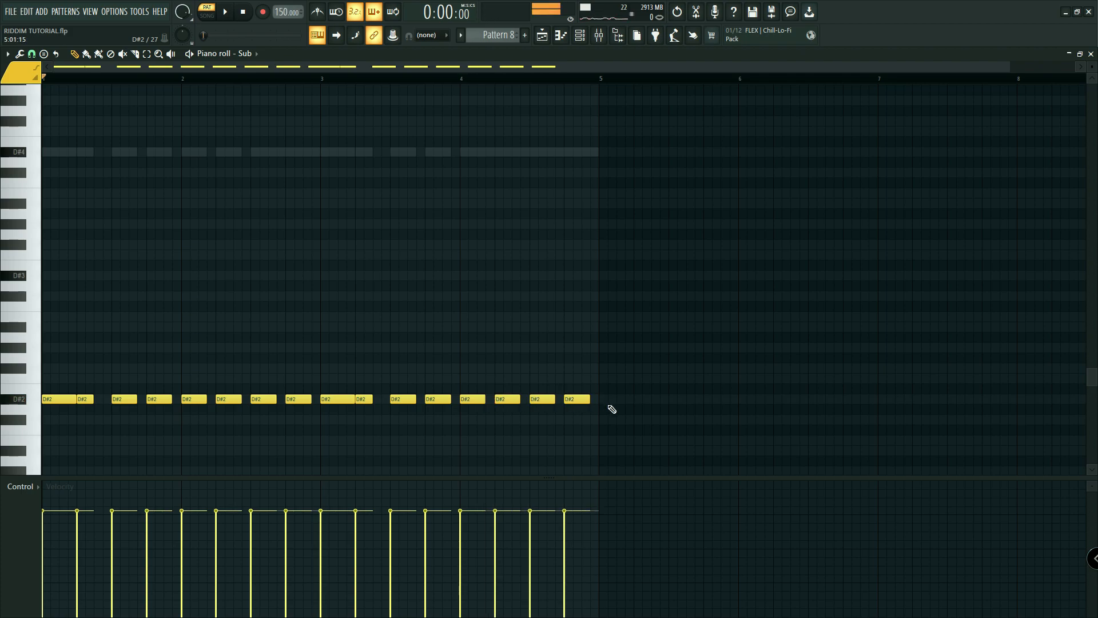
pyautogui.press('space')
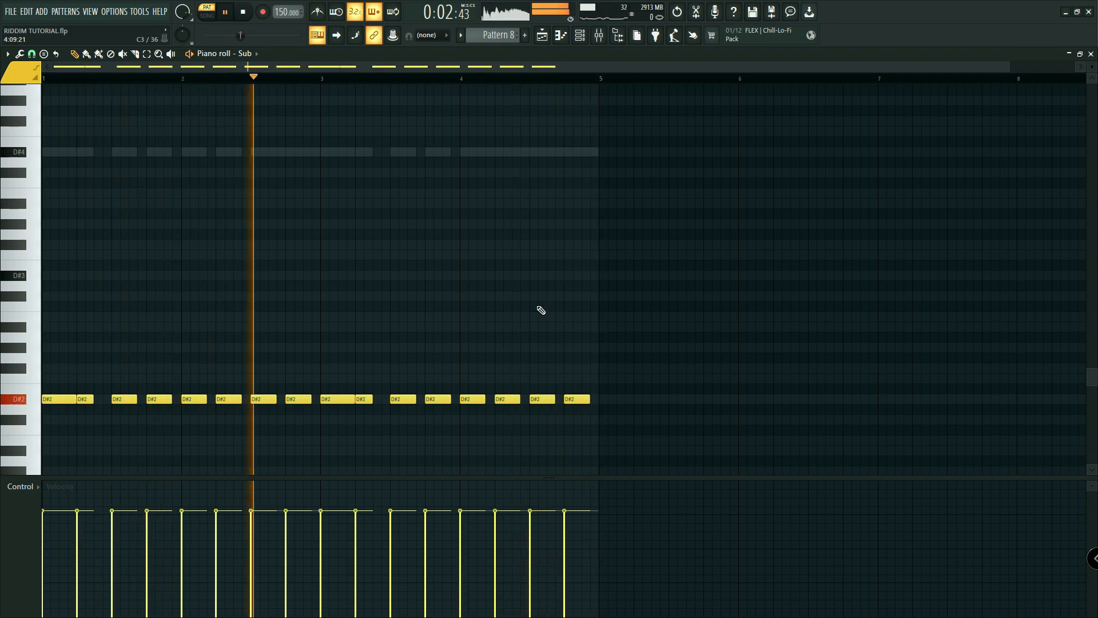
pyautogui.press('space')
# Step: Reopen the Serum #4 synth, shift LFO 1's first upper point earlier, and check LFO 2's shape
pyautogui.click(580, 36)
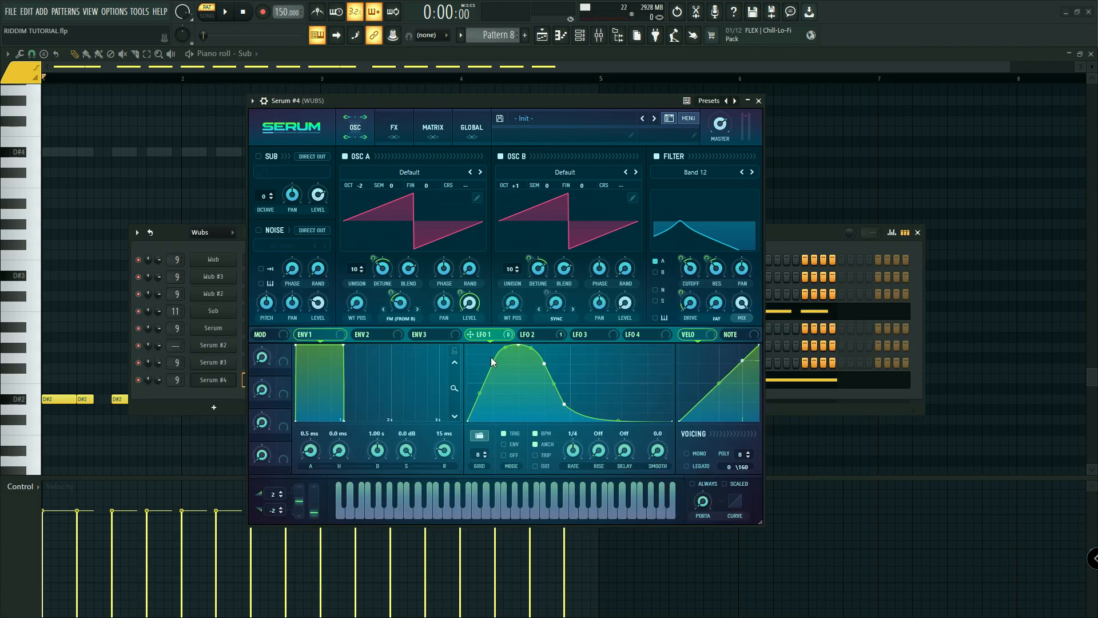
pyautogui.moveTo(493, 363); pyautogui.dragTo(463, 359)
pyautogui.click(555, 334)
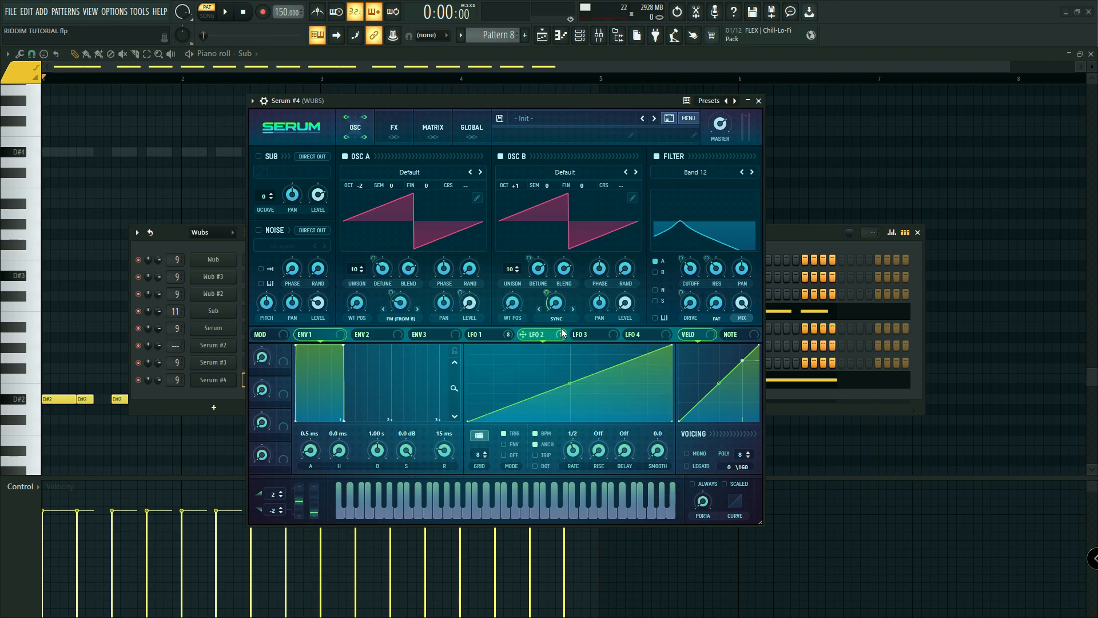
pyautogui.click(493, 334)
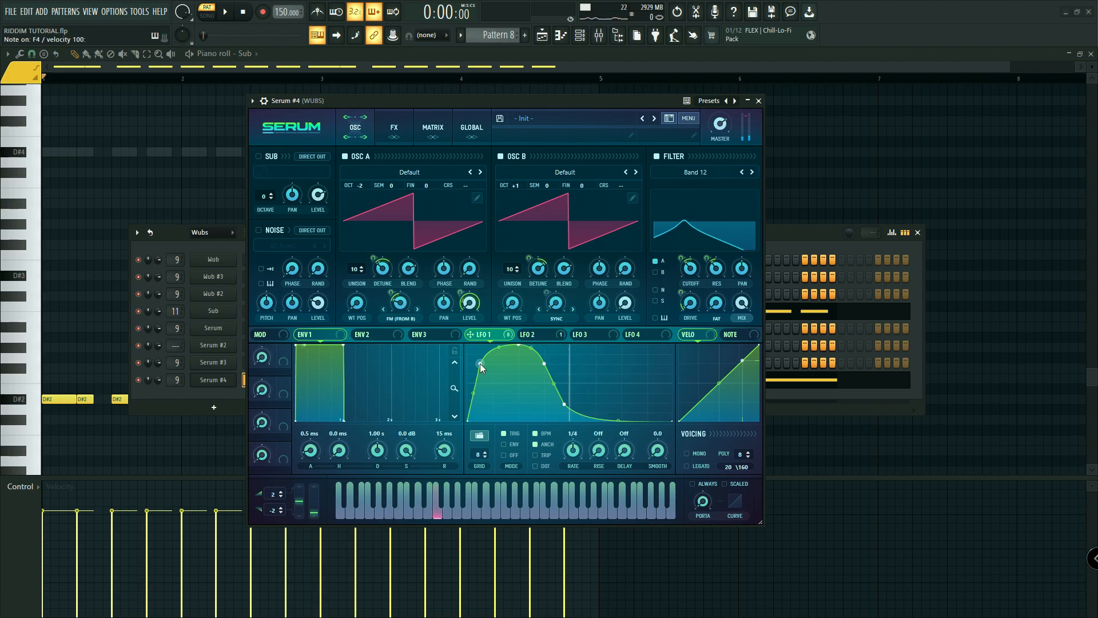
# Step: Rework LFO 1 during playback into a single triangular peak, removing the extra points on its slopes
pyautogui.press('space')
pyautogui.moveTo(555, 360); pyautogui.dragTo(551, 377)
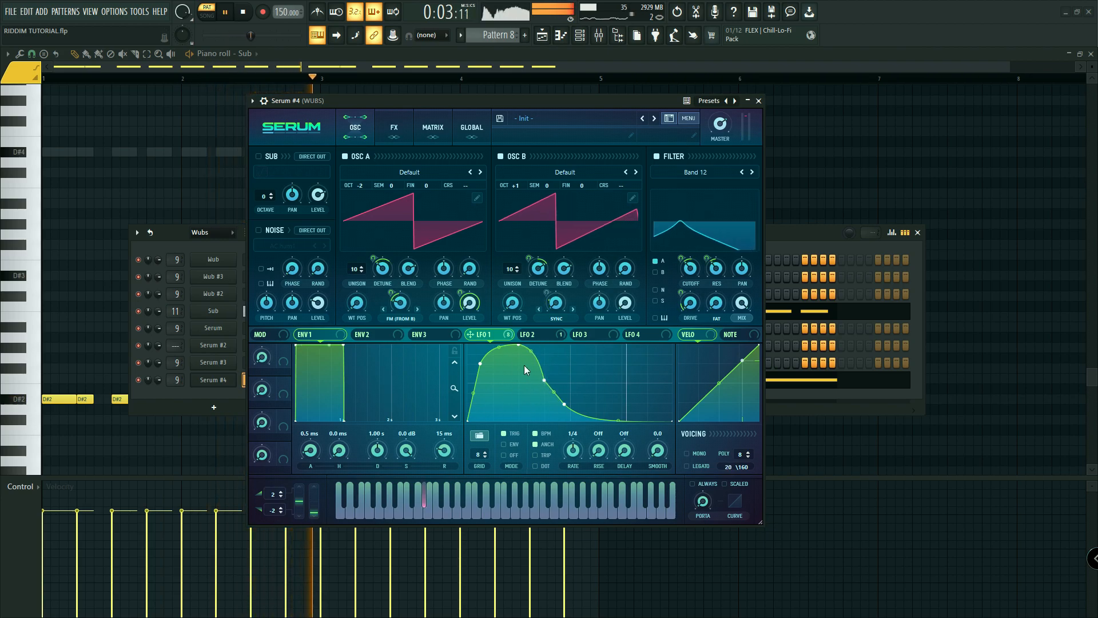
pyautogui.moveTo(482, 363); pyautogui.dragTo(472, 342)
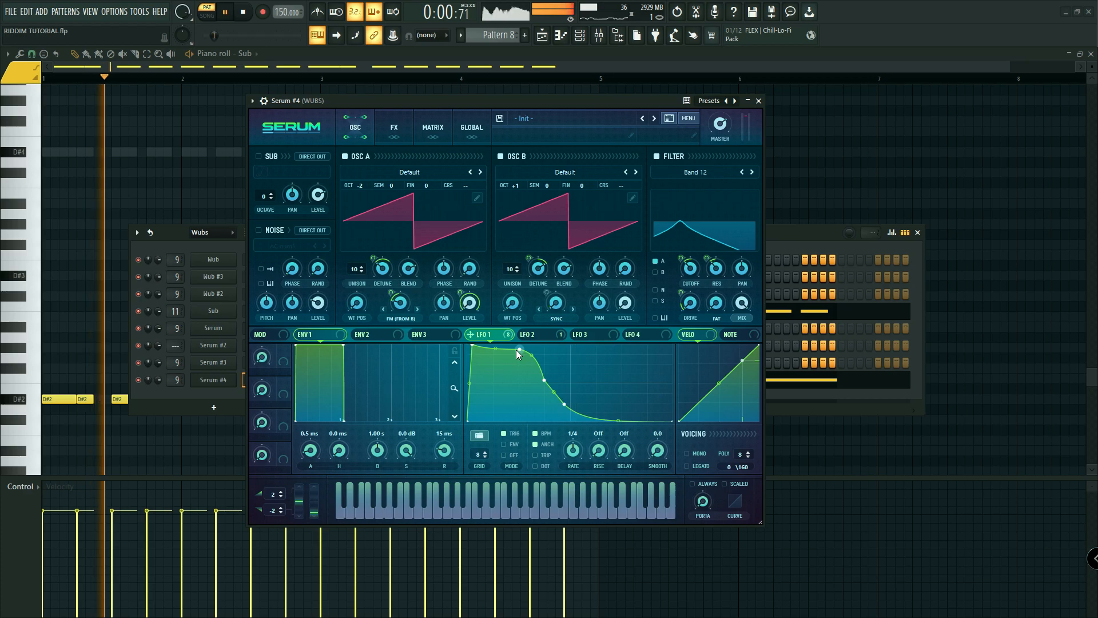
pyautogui.moveTo(473, 348); pyautogui.dragTo(509, 345)
pyautogui.doubleClick(542, 377)
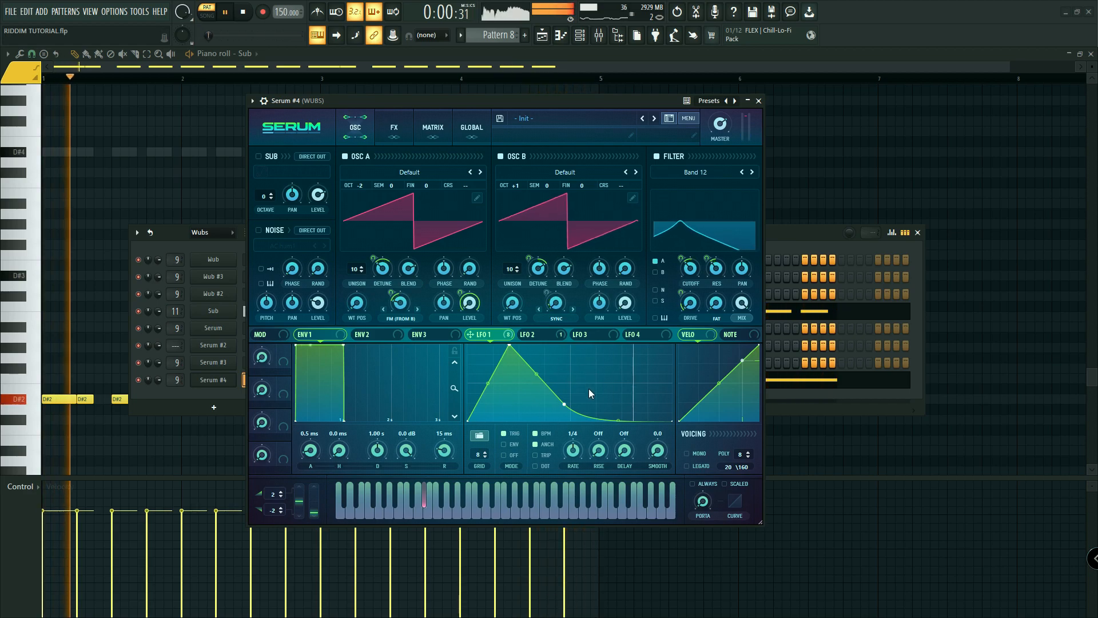
pyautogui.press('space')
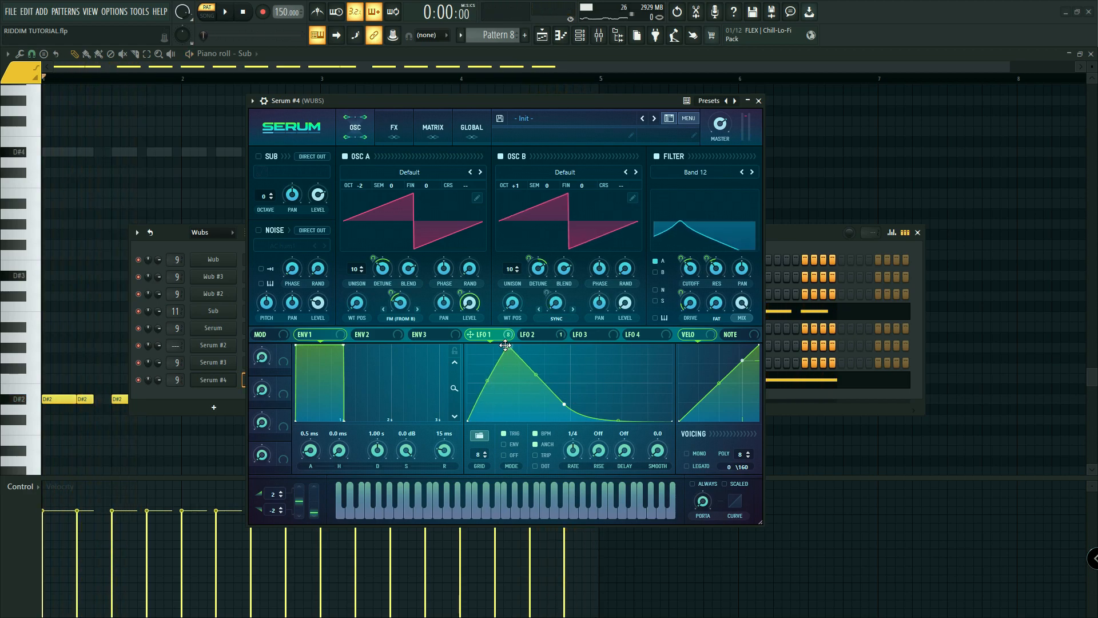
# Step: Shape LFO 1 into a gently sloping plateau with a curved attack and steep drop, playing the pattern while adjusting it
pyautogui.moveTo(506, 353); pyautogui.dragTo(540, 349)
pyautogui.moveTo(551, 401); pyautogui.dragTo(551, 359)
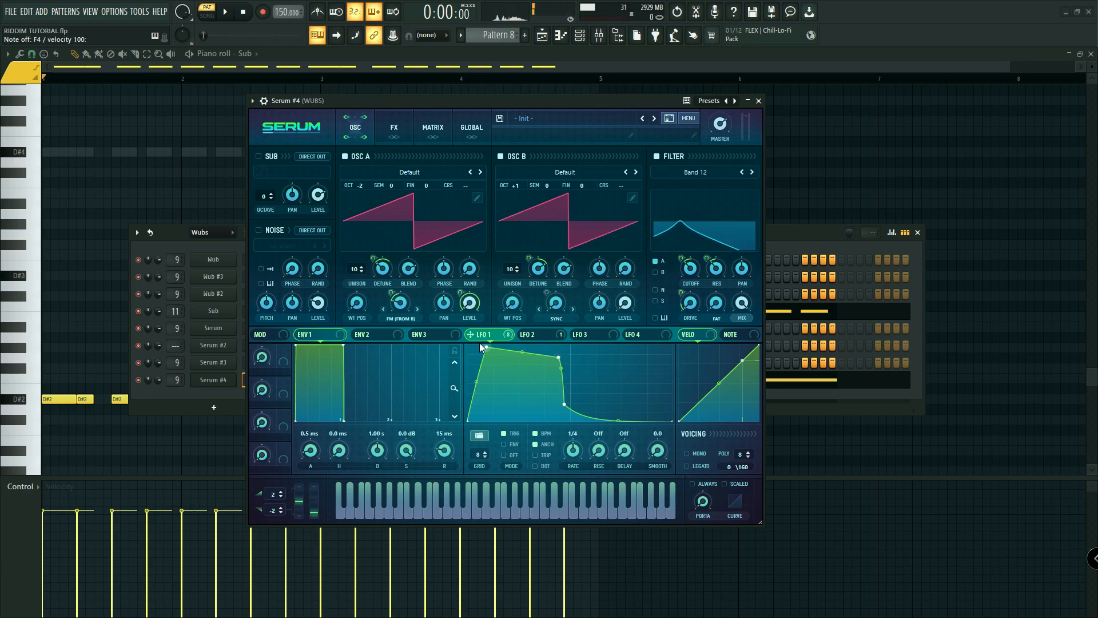
pyautogui.moveTo(505, 347); pyautogui.dragTo(500, 344)
pyautogui.press('space')
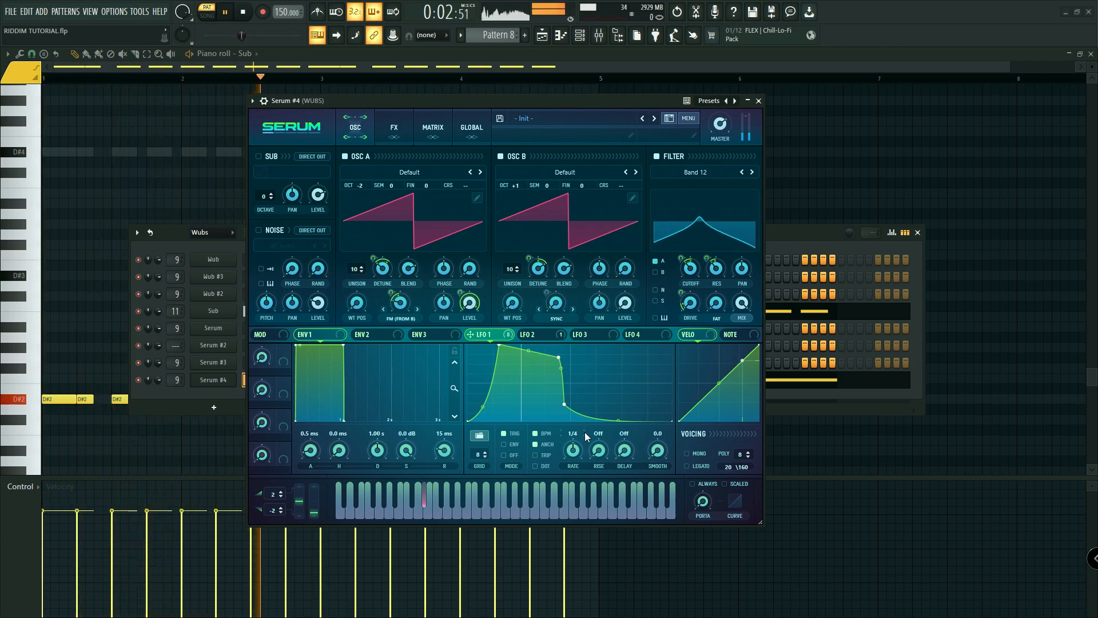
pyautogui.moveTo(563, 407); pyautogui.dragTo(568, 406)
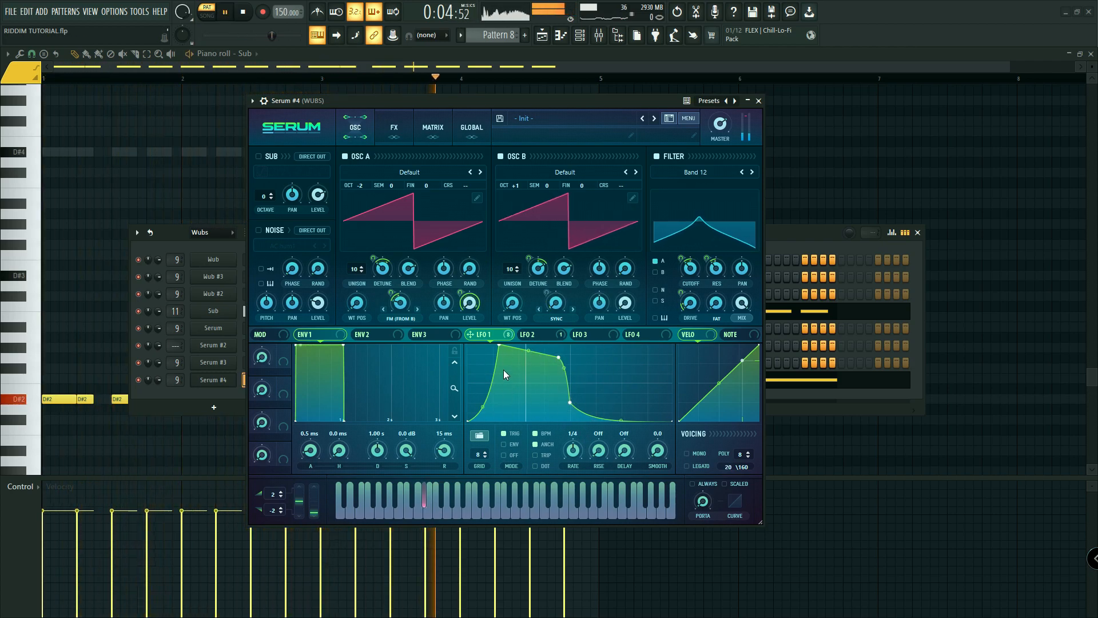
# Step: Move LFO 1's first peak point earlier to steepen the attack, and stop the playback
pyautogui.moveTo(499, 347); pyautogui.dragTo(477, 345)
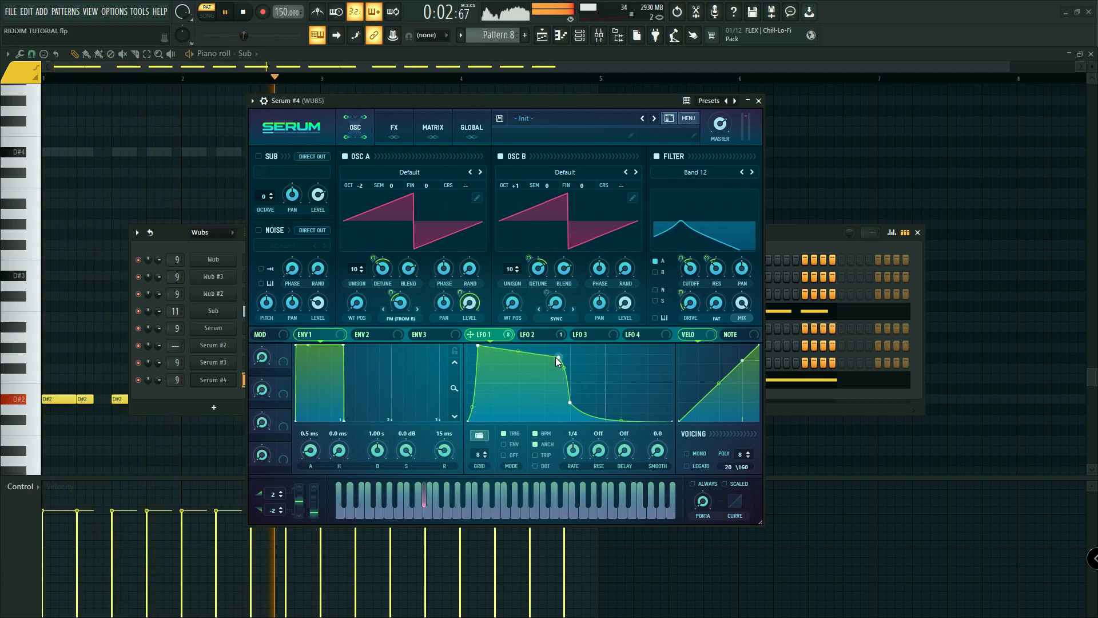
pyautogui.press('space')
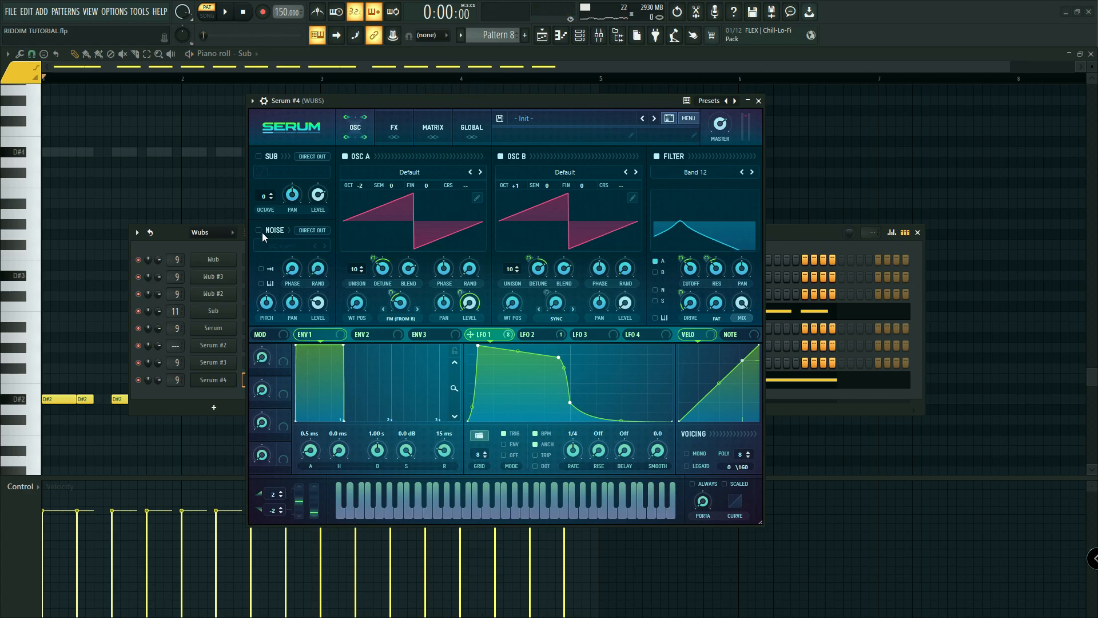
# Step: Enable the noise oscillator with the Analog BrightWhite sample, modulate its level with LFO 1, route it through the filter, and audition
pyautogui.click(284, 247)
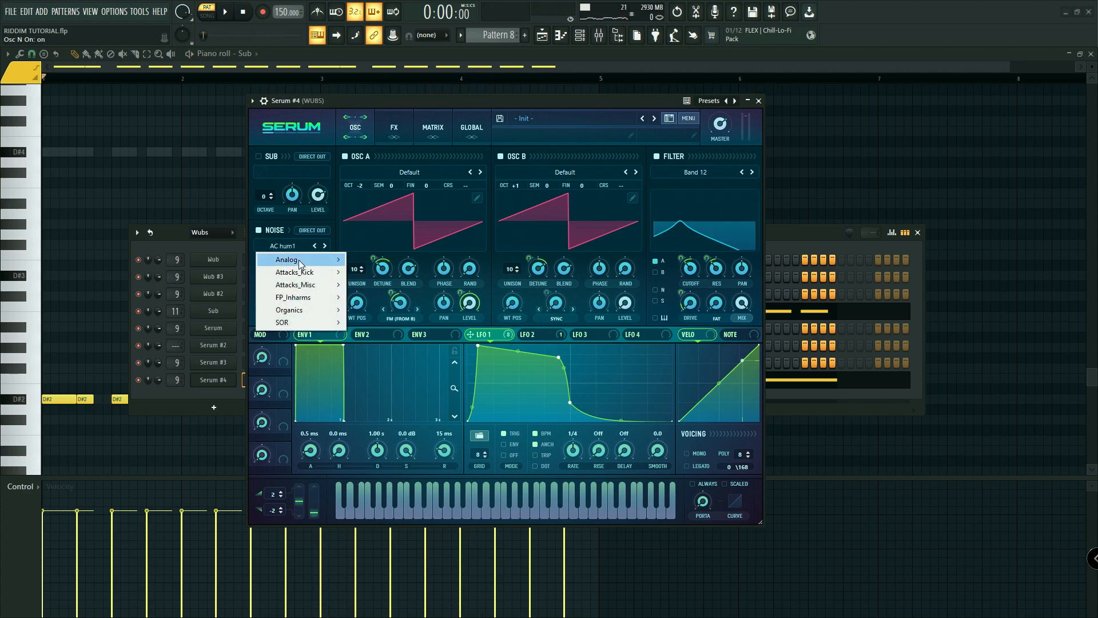
pyautogui.moveTo(303, 260)
pyautogui.click(380, 309)
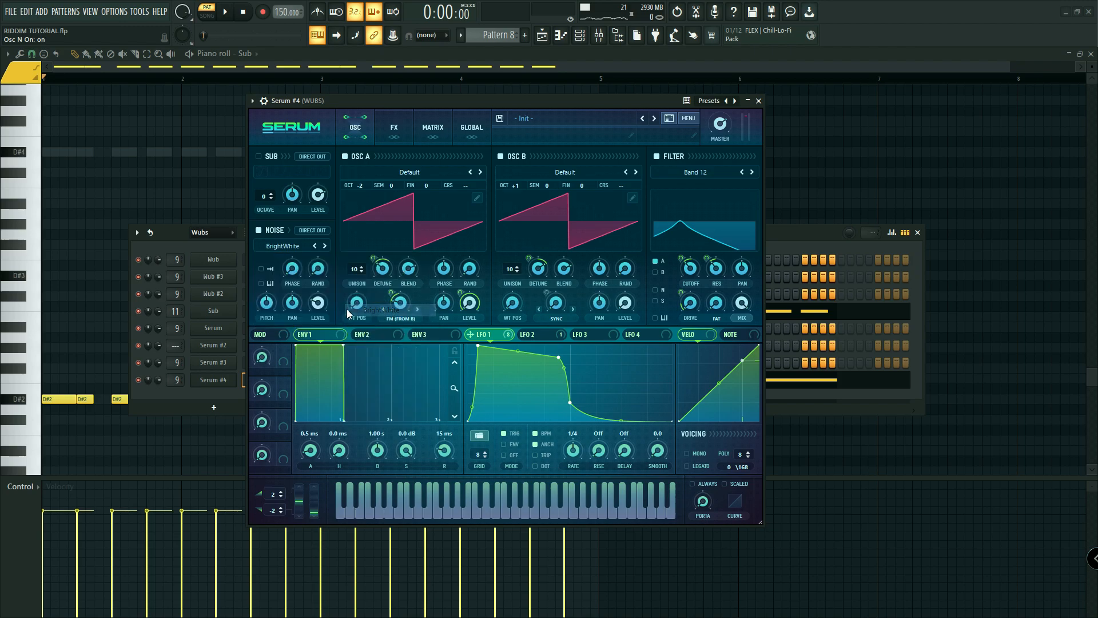
pyautogui.moveTo(325, 310); pyautogui.dragTo(309, 296)
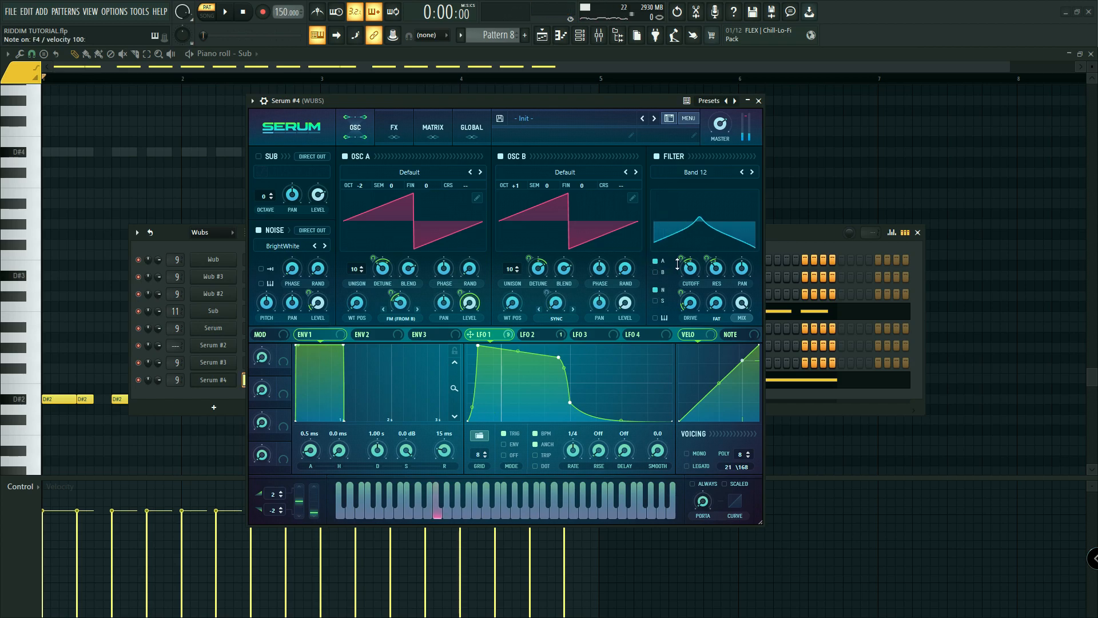
pyautogui.press('space')
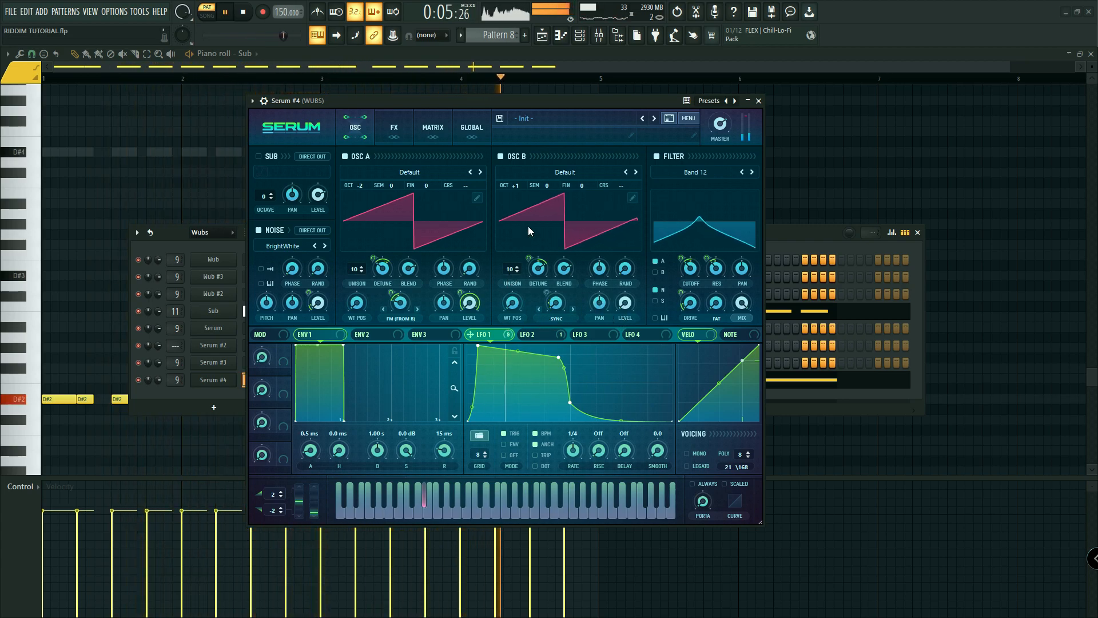
# Step: Try a lower octave for oscillator B and audition the pattern
pyautogui.press('space')
pyautogui.moveTo(517, 187)
pyautogui.mouseDown()
pyautogui.moveTo(528, 170)
pyautogui.moveTo(522, 203)
pyautogui.mouseUp()
pyautogui.press('space')
pyautogui.press('space')
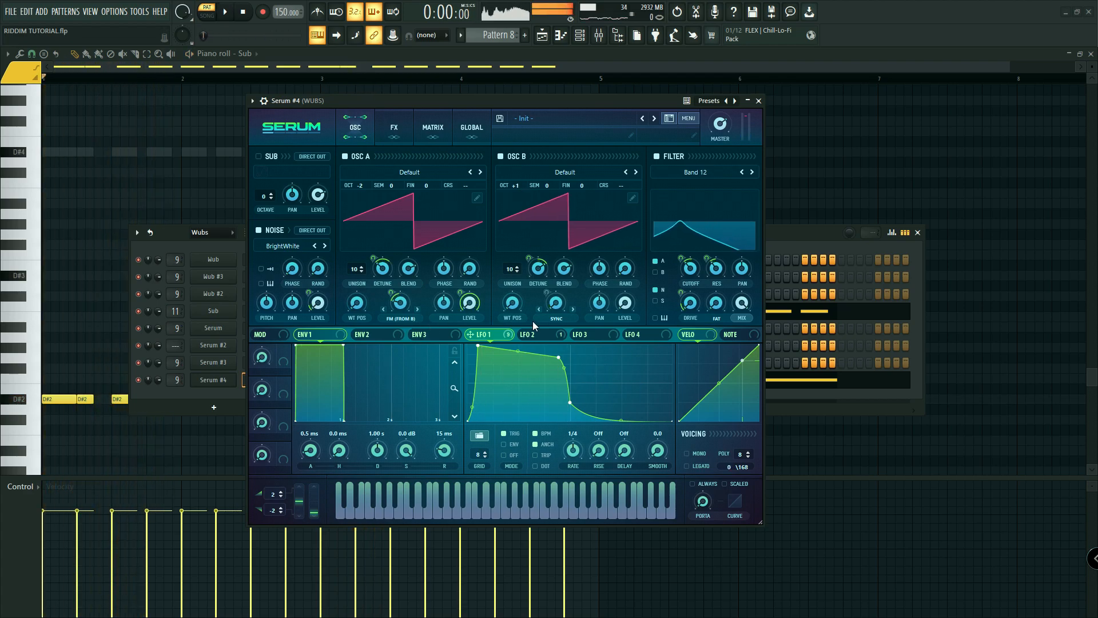
# Step: Switch LFO 2's mode from Trig to Off and audition its modulation of oscillator B's Sync warp
pyautogui.click(527, 334)
pyautogui.press('space')
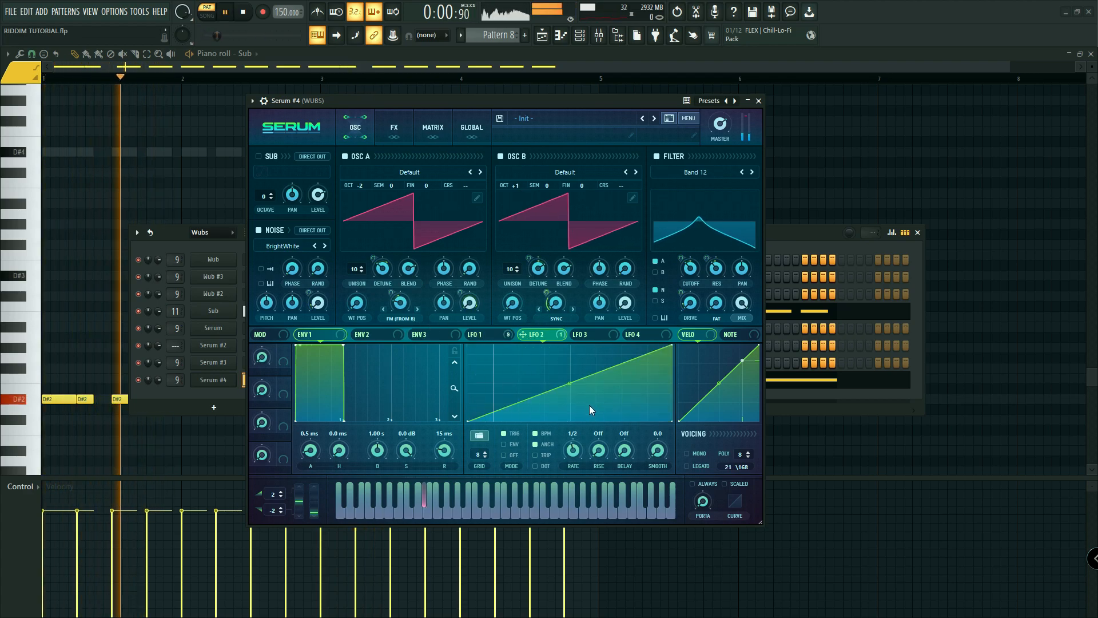
pyautogui.press('space')
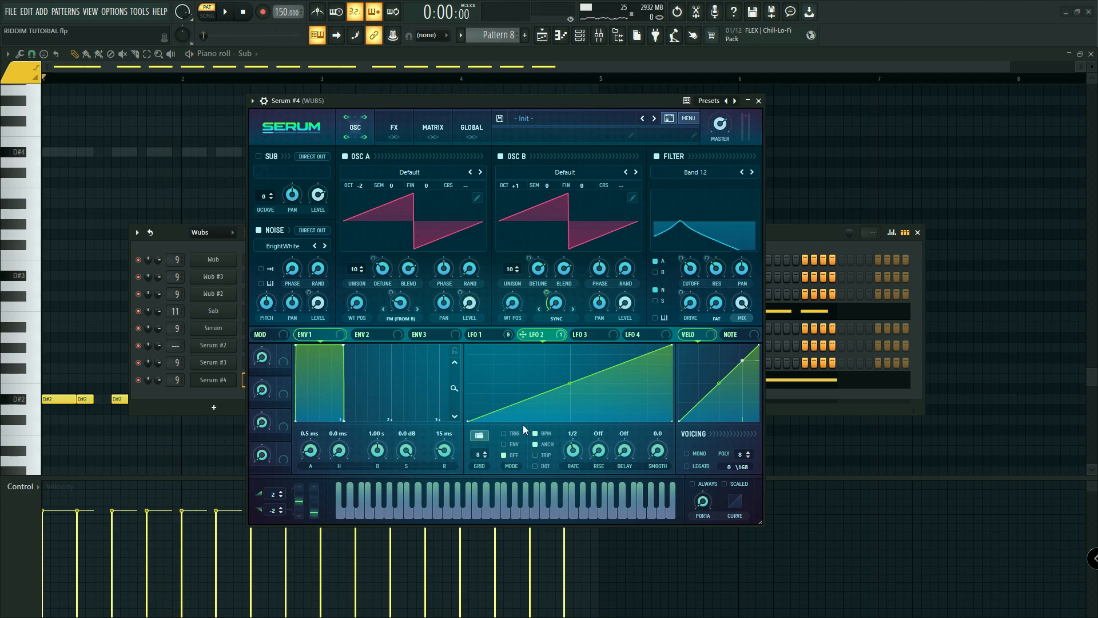
pyautogui.press('space')
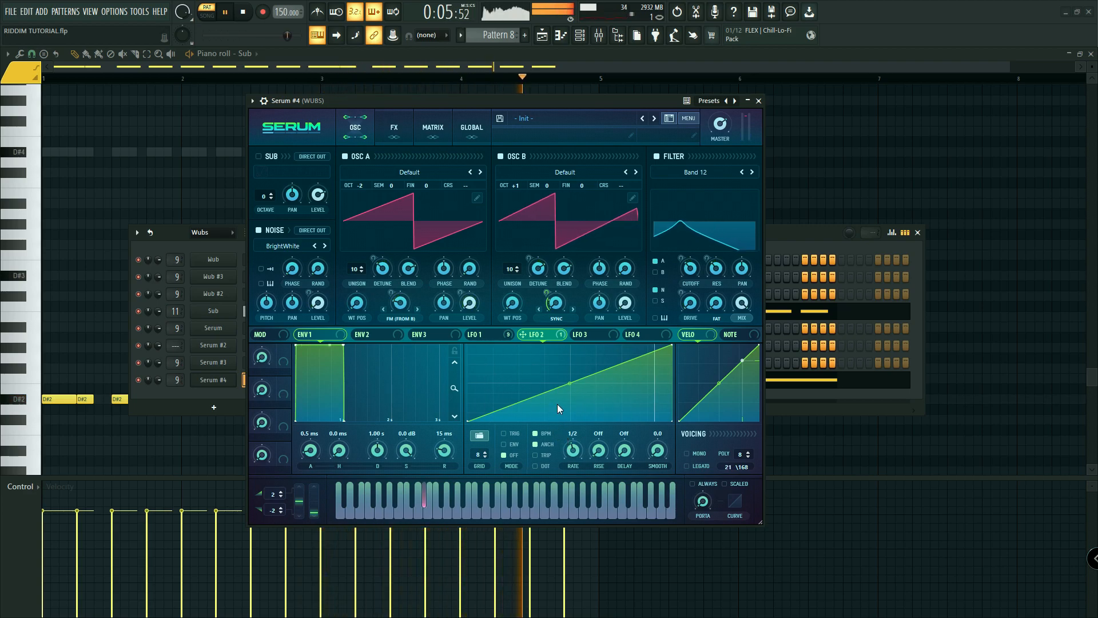
pyautogui.press('space')
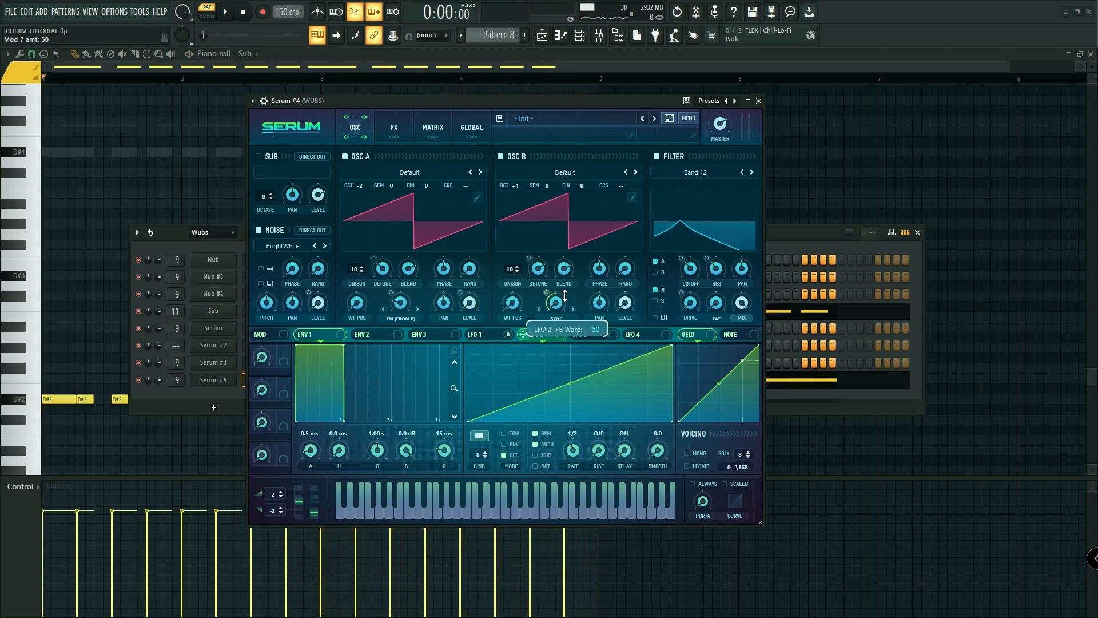
pyautogui.press('space')
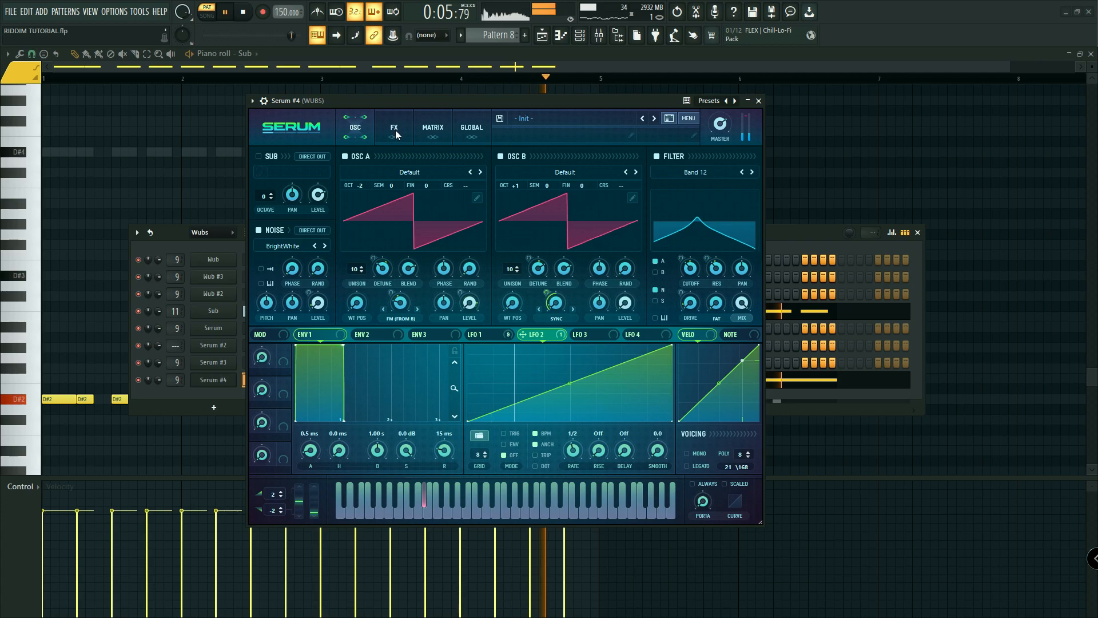
pyautogui.press('space')
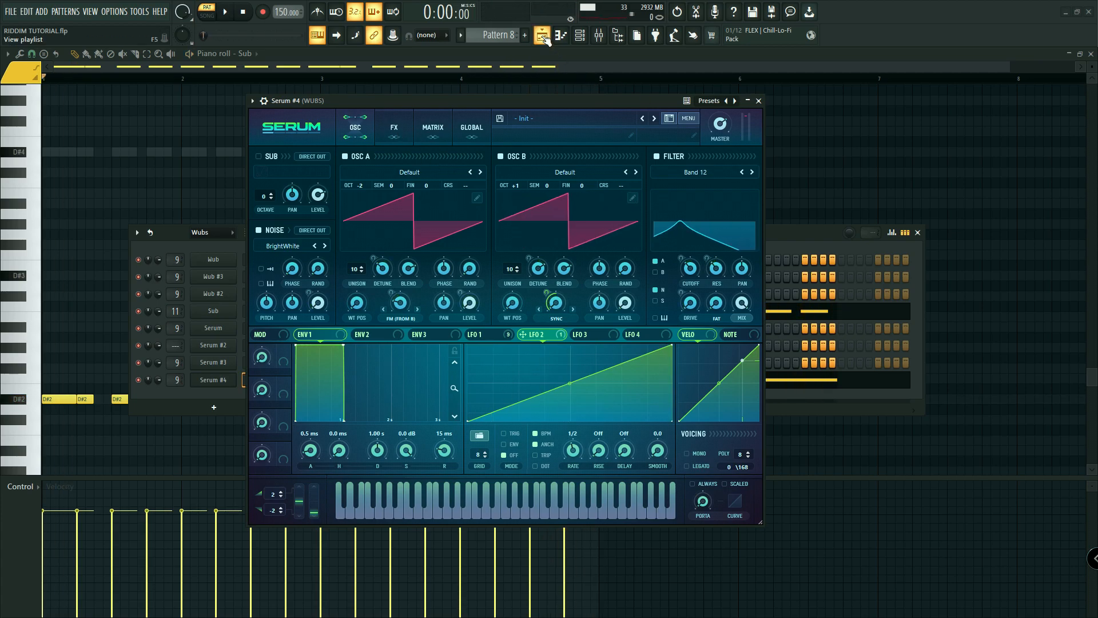
# Step: Review the synth's effects chain and global settings, and return to the oscillator view
pyautogui.click(392, 131)
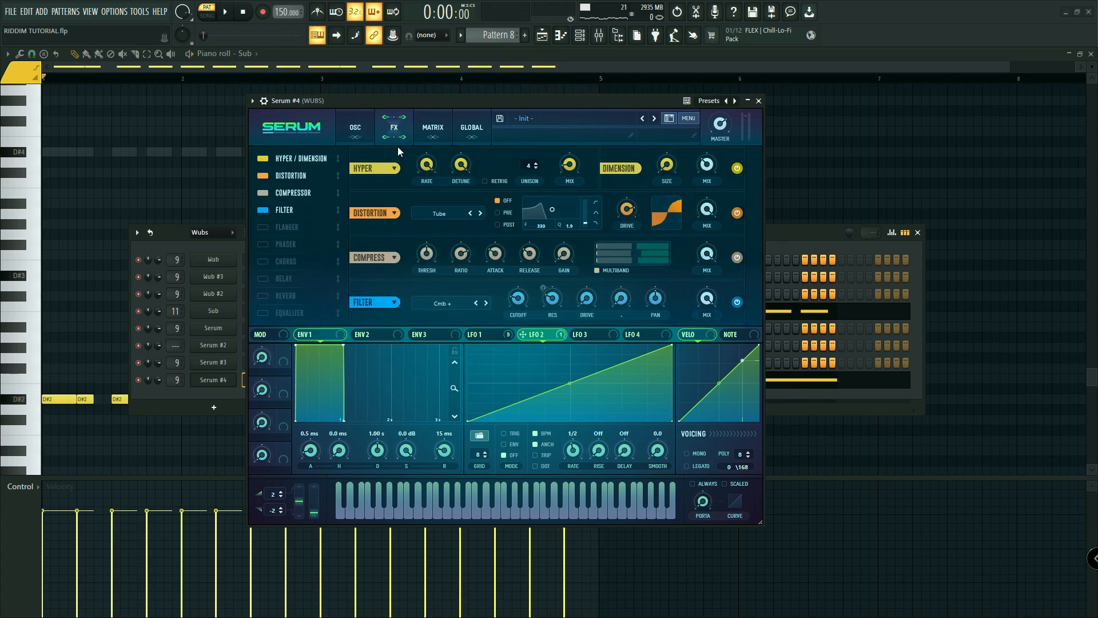
pyautogui.click(355, 129)
pyautogui.click(471, 130)
pyautogui.click(356, 134)
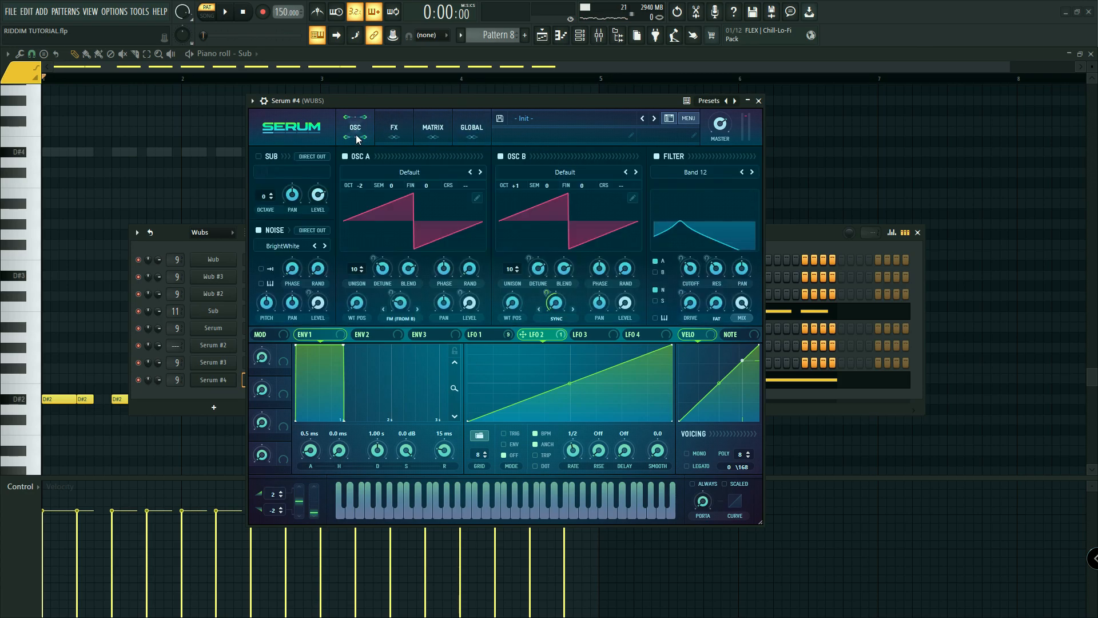
# Step: Close the synth and place Pattern 8 on Track 20 of the playlist, starting at bar 5
pyautogui.click(759, 102)
pyautogui.click(544, 36)
pyautogui.click(407, 481)
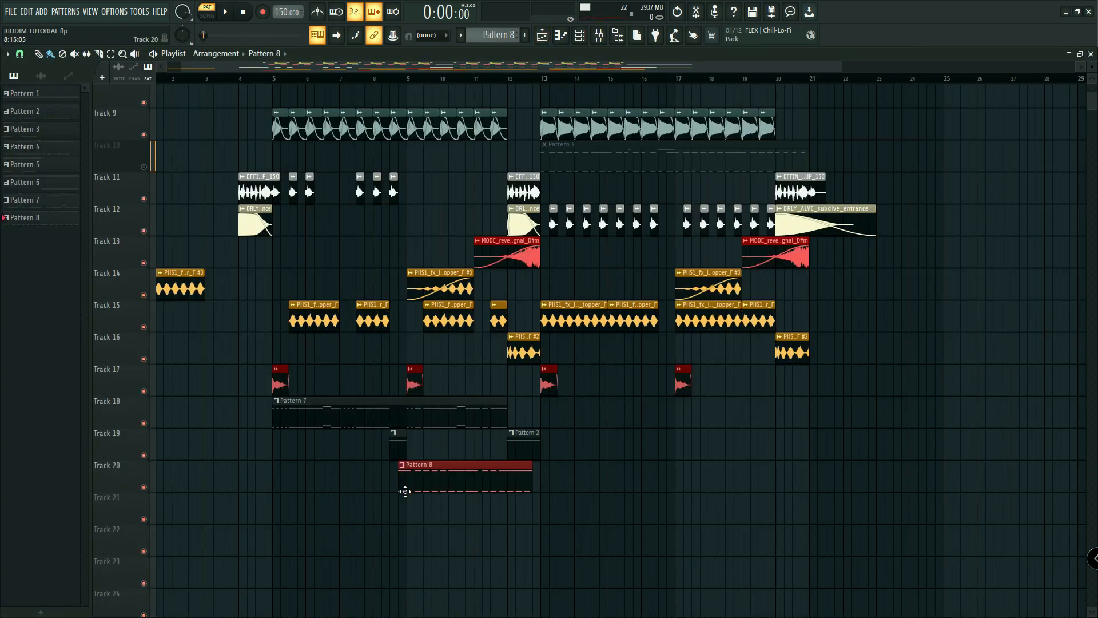
pyautogui.moveTo(436, 486); pyautogui.dragTo(314, 468)
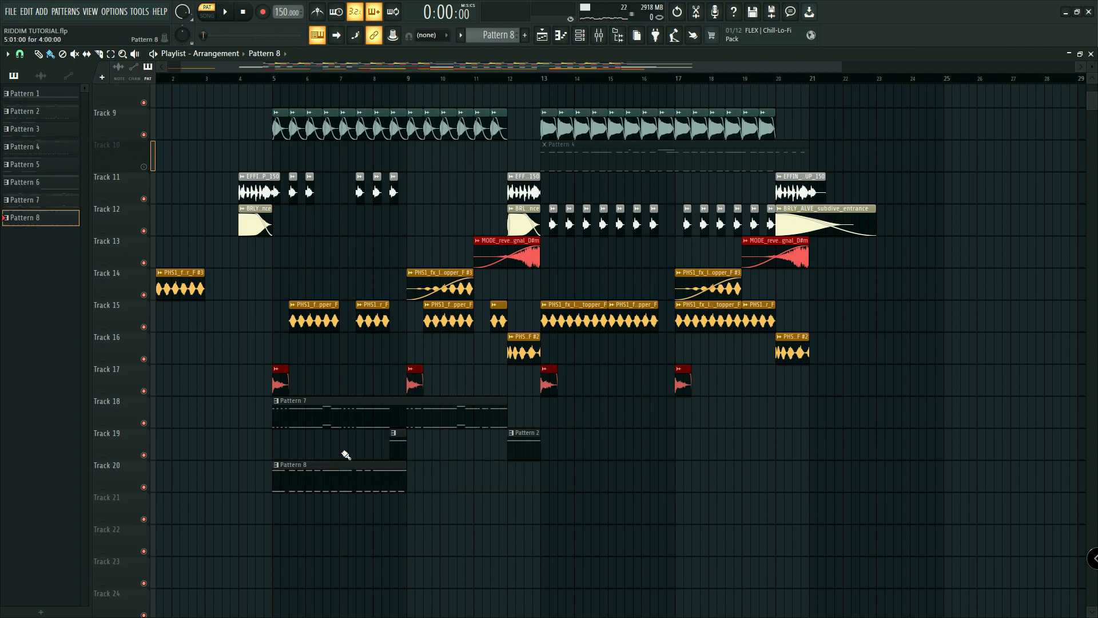
# Step: Trim the first Pattern 8 clip to mid-bar 8, delete Pattern 7 from Track 18, and add a second Pattern 8 clip spanning bars 9 to 12
pyautogui.moveTo(403, 479); pyautogui.dragTo(441, 483)
pyautogui.rightClick(372, 410)
pyautogui.click(415, 483)
pyautogui.click(530, 509)
pyautogui.rightClick(528, 506)
pyautogui.moveTo(522, 484); pyautogui.dragTo(506, 488)
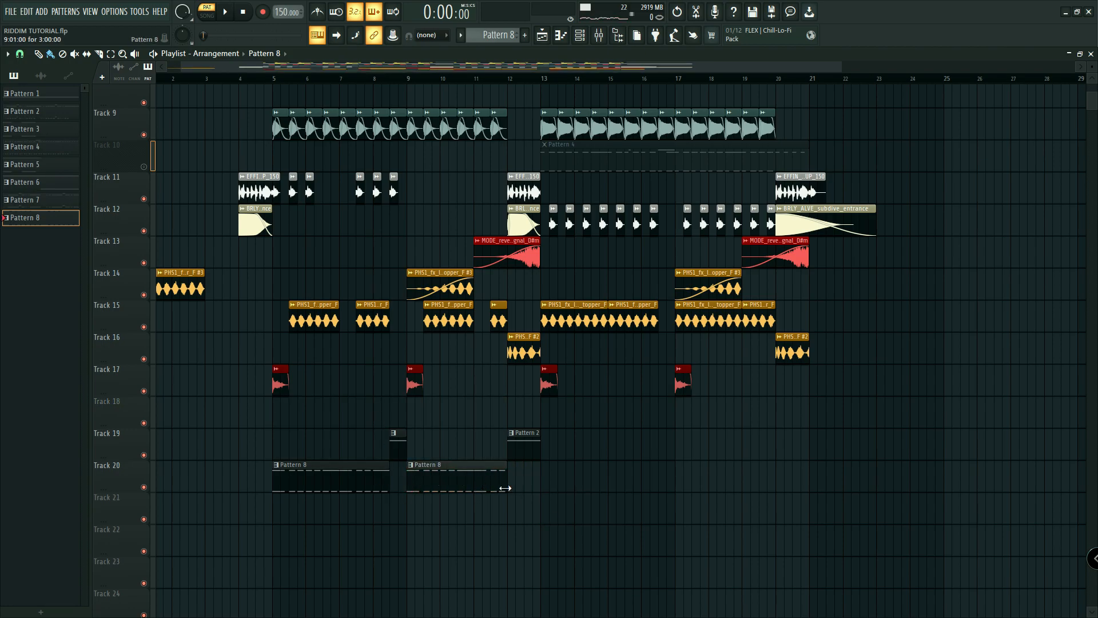
# Step: Play the arrangement from bar 4 to hear Pattern 8 with the drums and effects, and look over the tracks
pyautogui.scroll(5, 514, 486)
pyautogui.click(250, 83)
pyautogui.press('space')
pyautogui.scroll(-4, 877, 360)
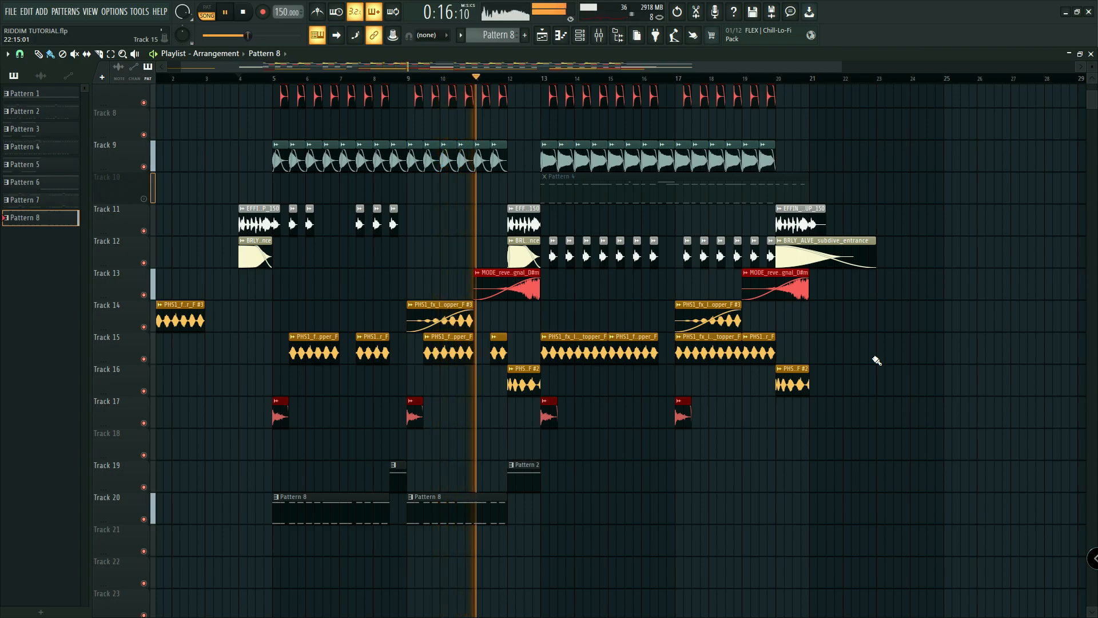
pyautogui.scroll(3, 794, 435)
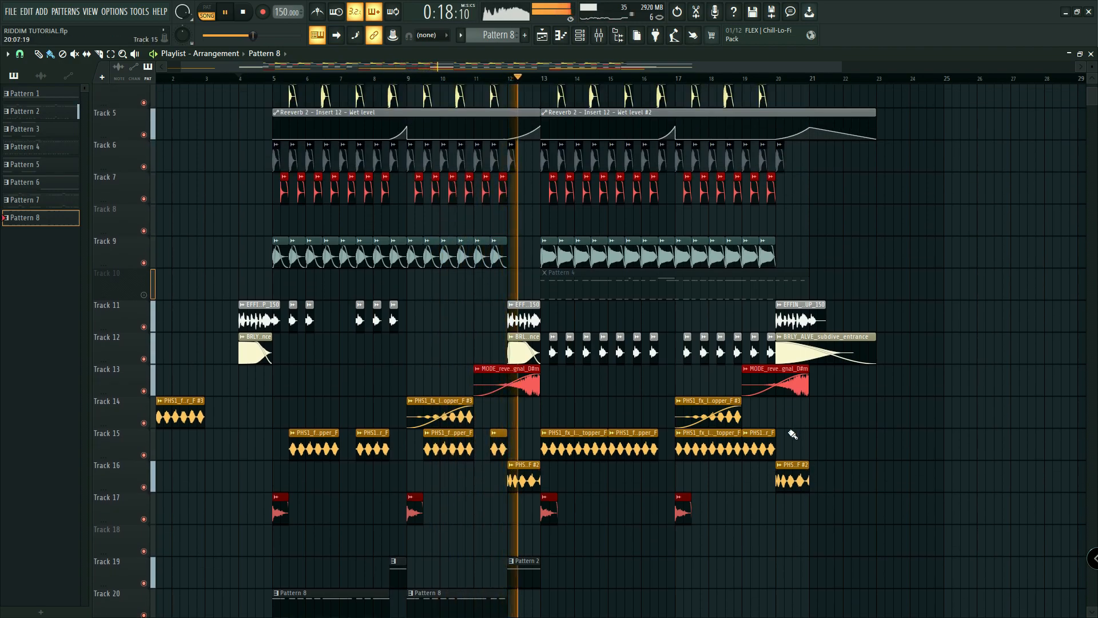
pyautogui.scroll(3, 794, 434)
pyautogui.press('space')
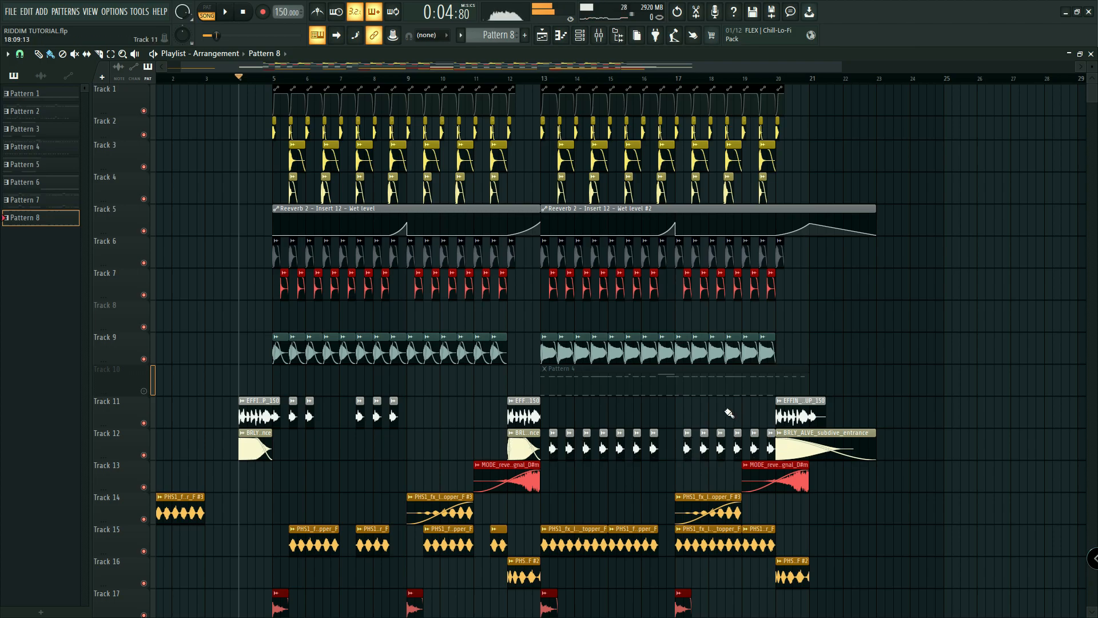
pyautogui.scroll(-6, 711, 429)
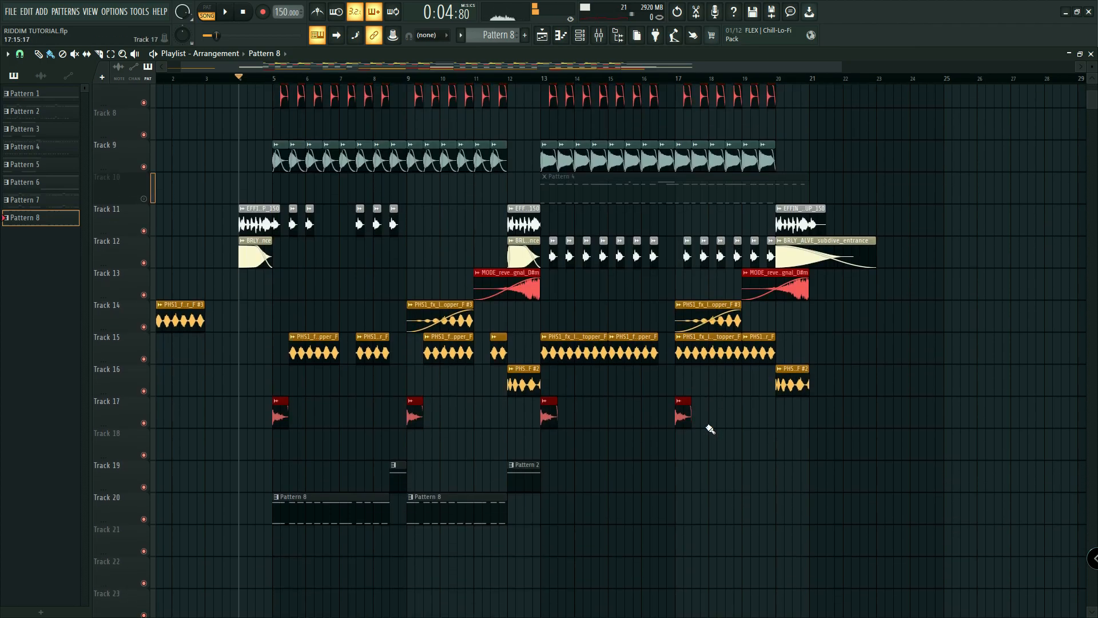